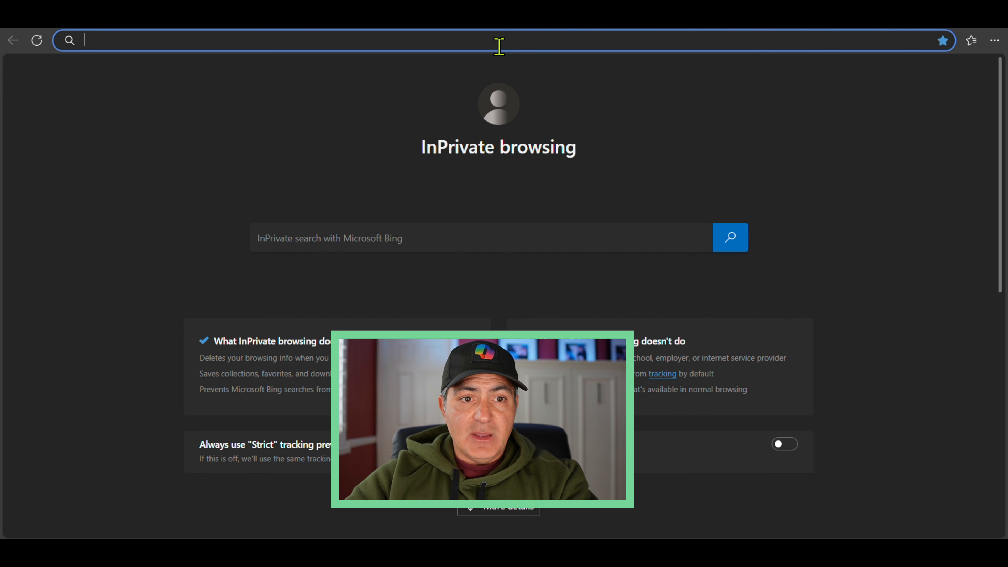
Go to m365copilot.com in the browser
text(m365copilot.c)
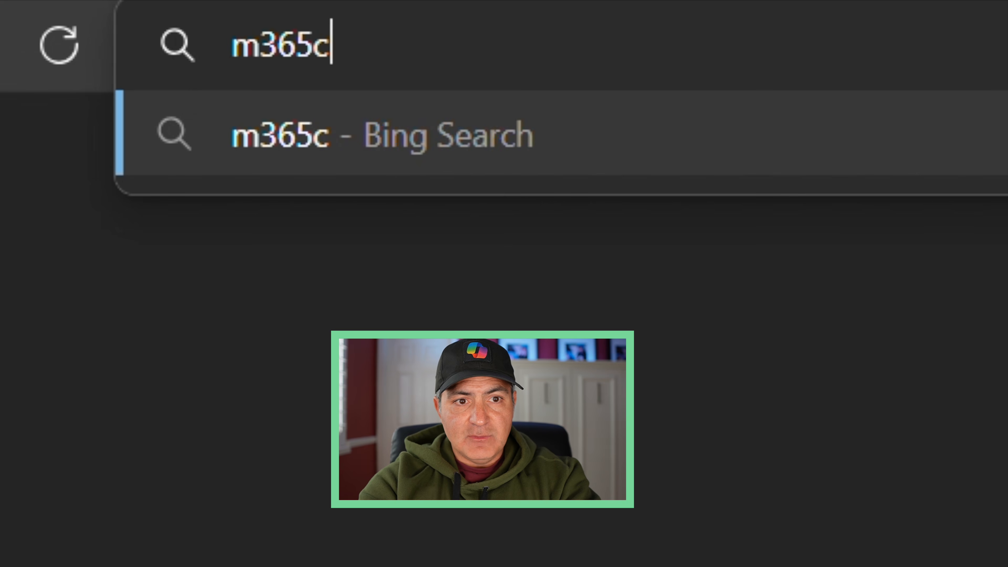
text(om)
key(Return)
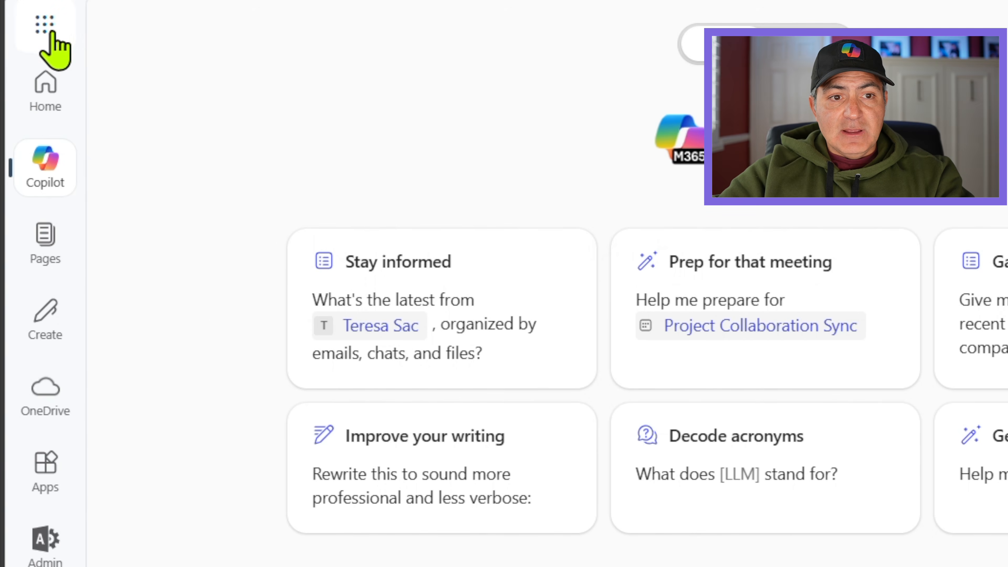
Open SharePoint from the Microsoft 365 apps and go to the Human Resources site
click(44, 25)
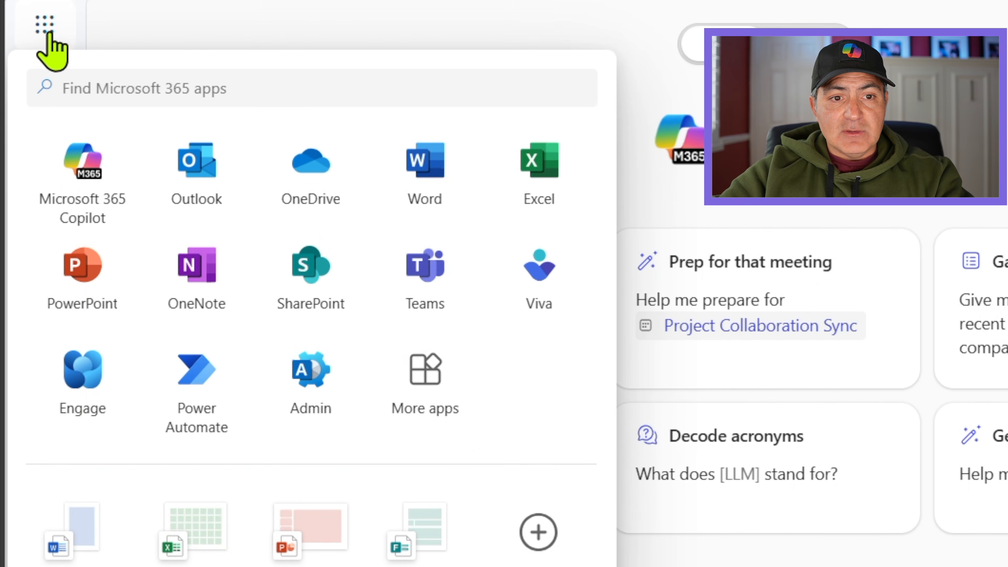
click(321, 280)
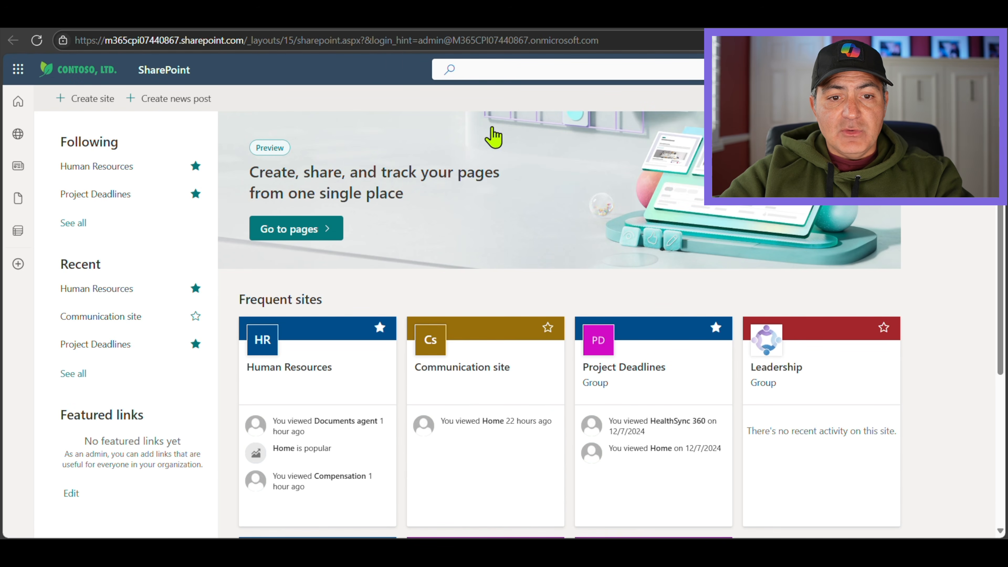
scroll(479, 137, down, 3)
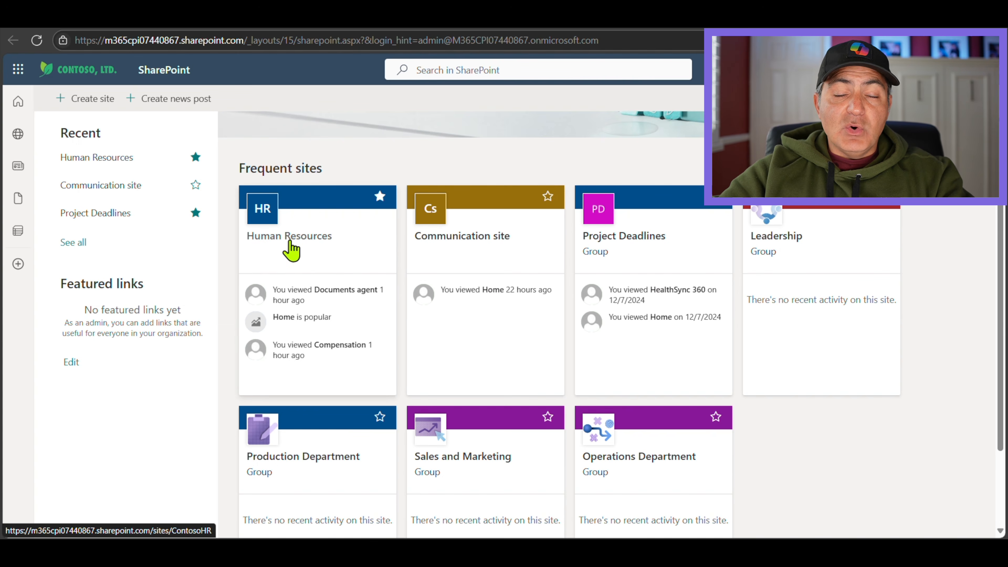
click(292, 251)
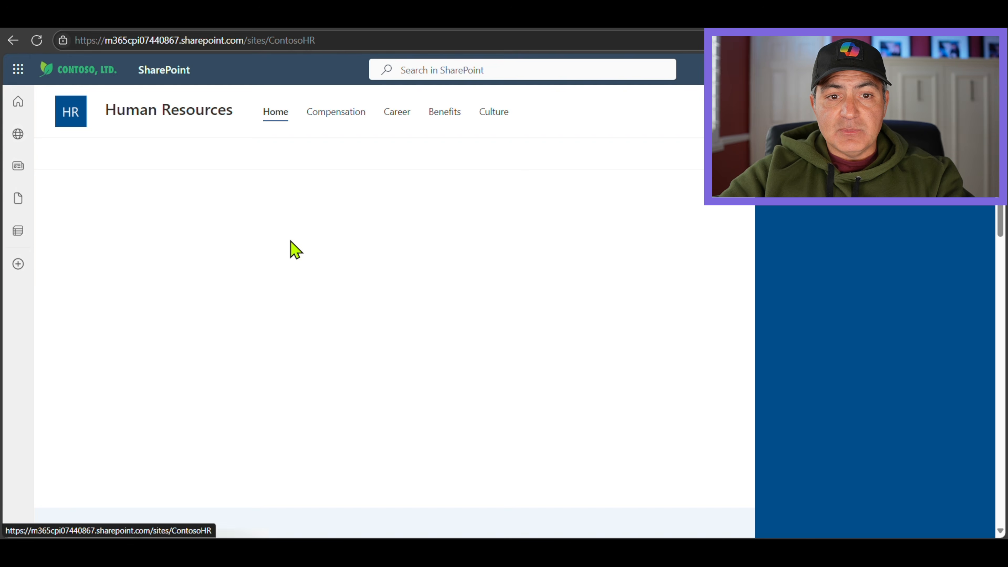
Look through the Human Resources home page and the site's Compensation page
scroll(493, 184, down, 10)
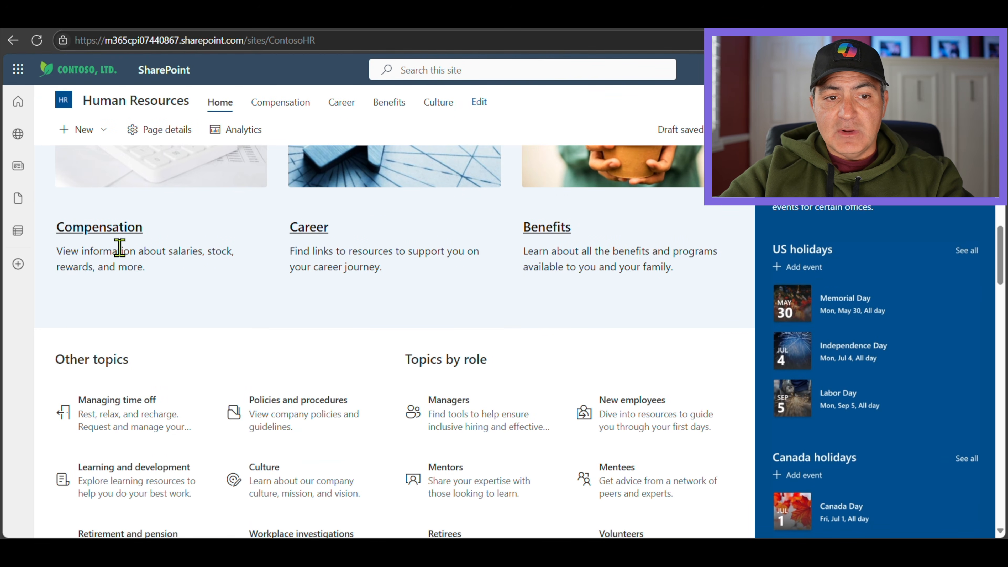
scroll(449, 230, down, 3)
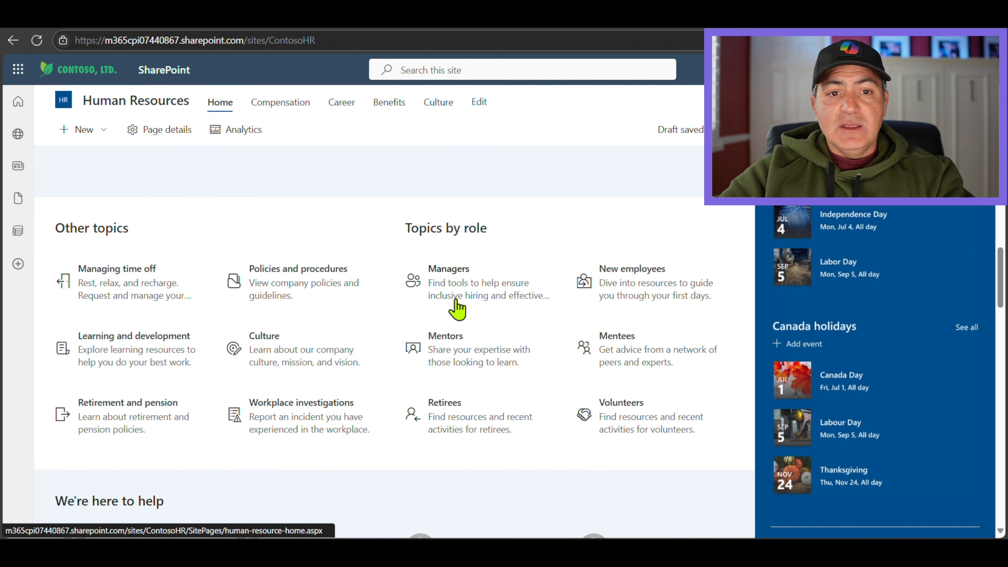
scroll(448, 357, up, 12)
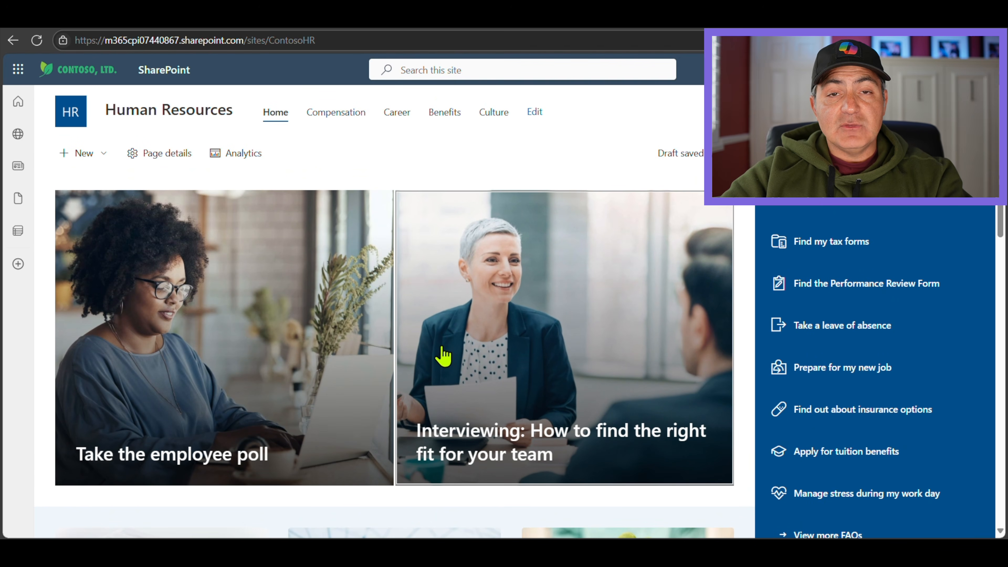
click(346, 115)
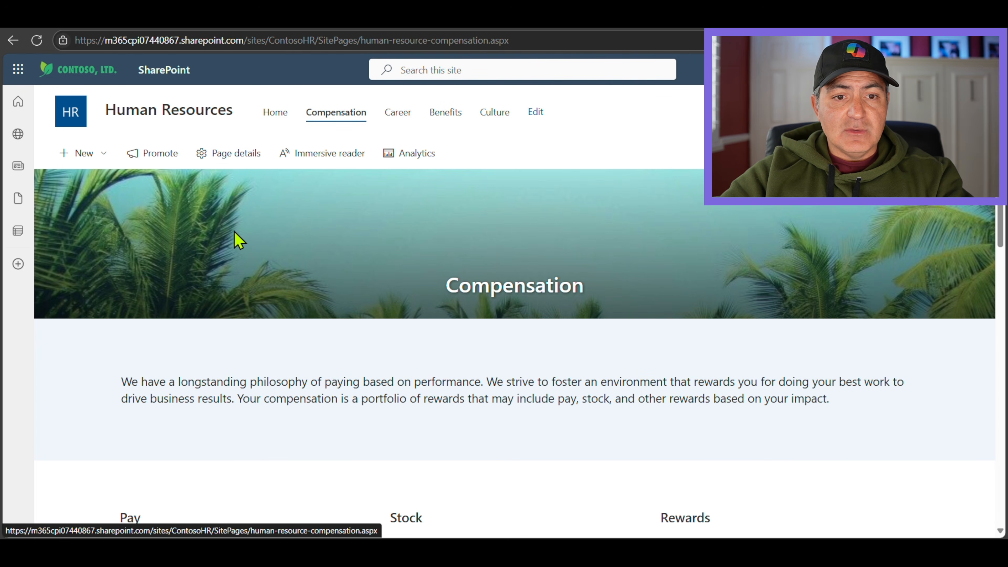
scroll(241, 223, down, 4)
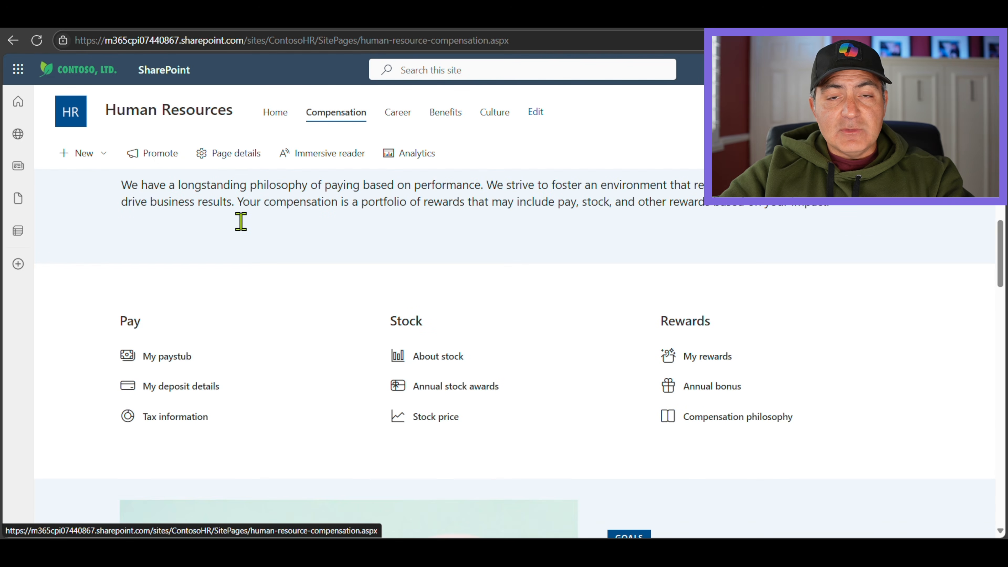
scroll(242, 218, down, 2)
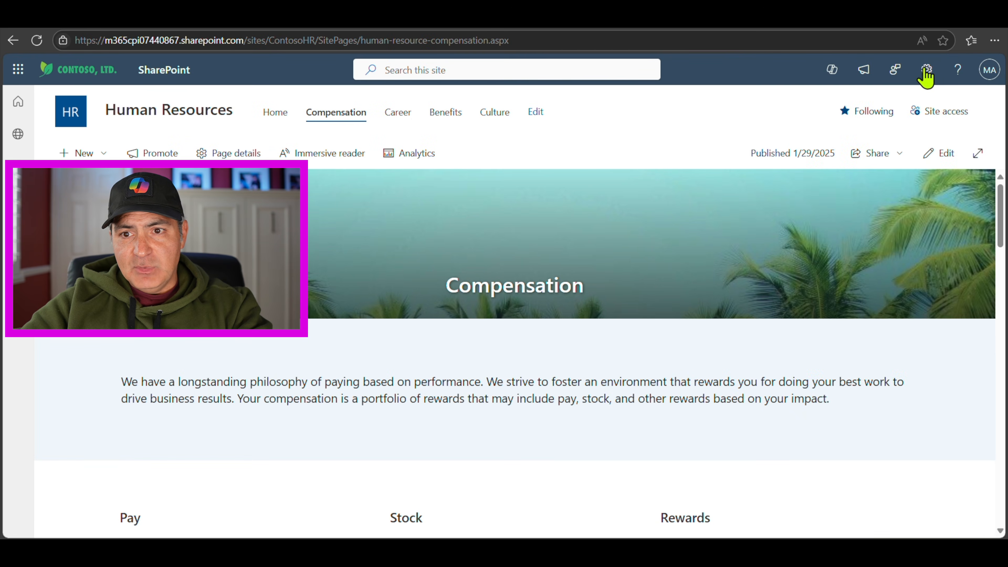
Go to the Human Resources site contents and open the Documents library
click(928, 70)
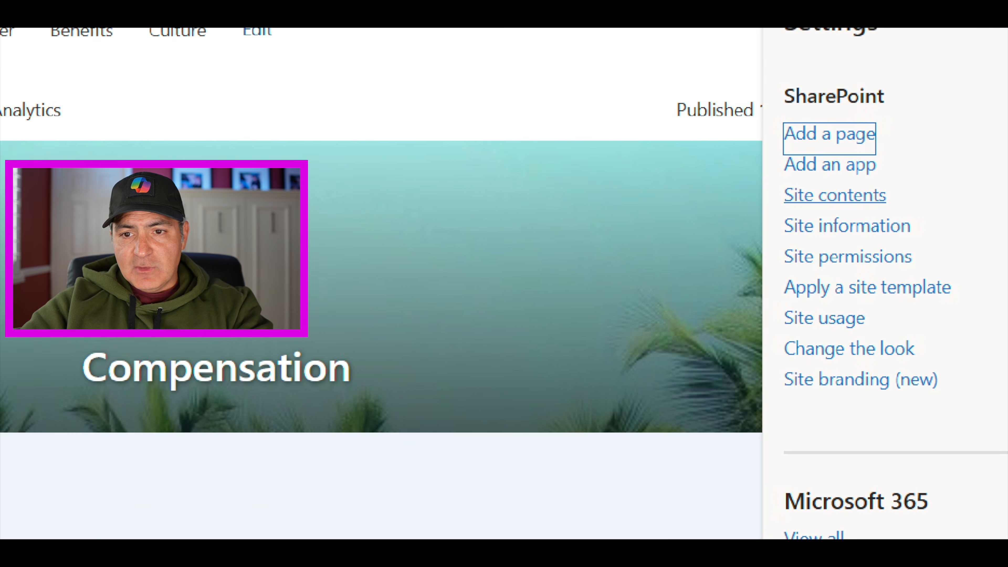
click(828, 199)
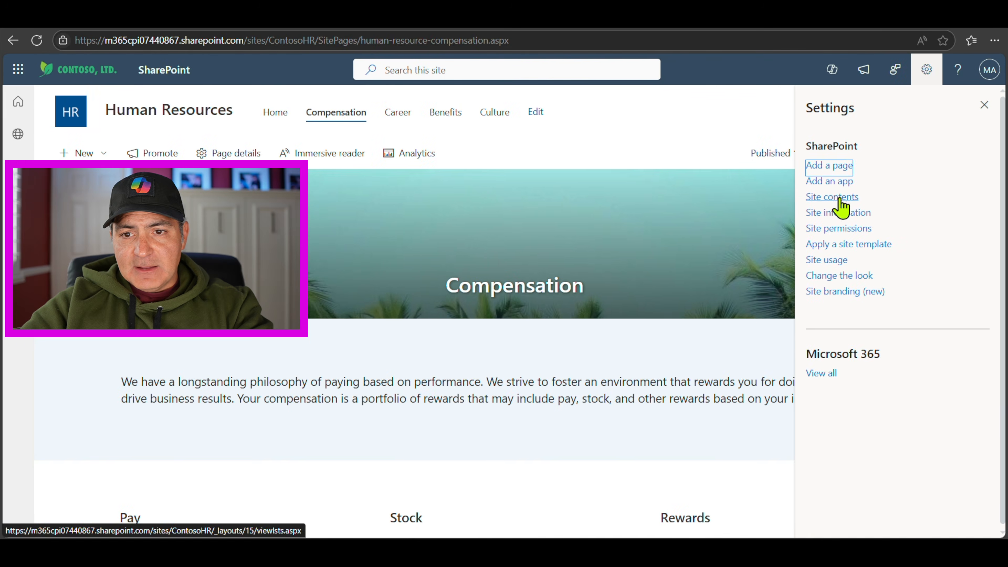
click(830, 194)
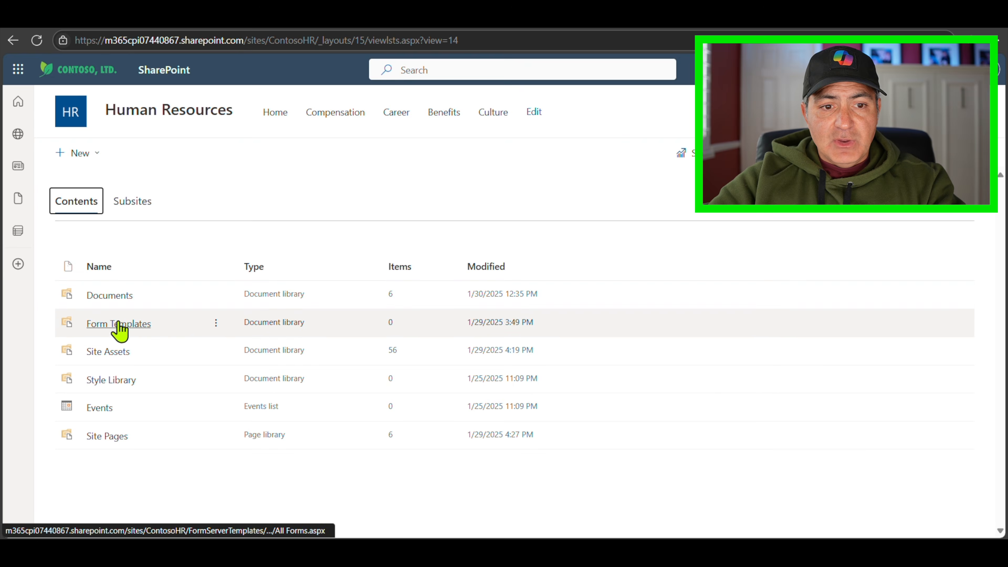
click(113, 299)
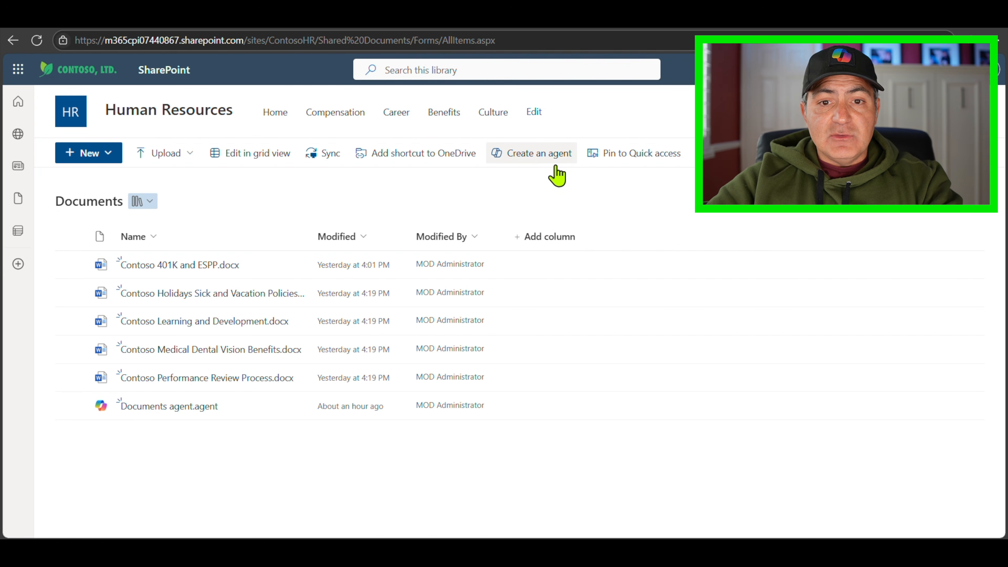
Create an agent based on the Documents library and open it
click(552, 146)
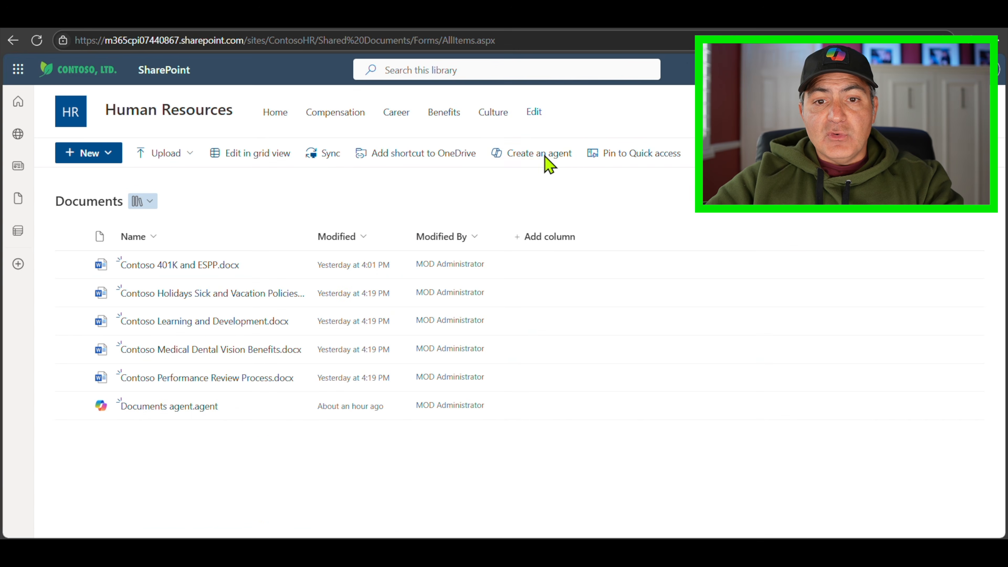
click(547, 161)
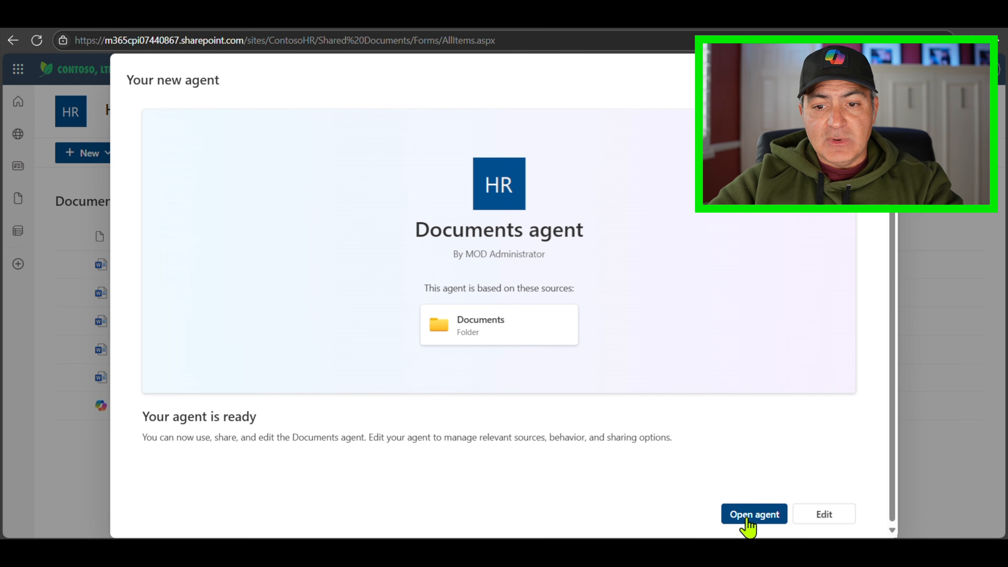
click(730, 520)
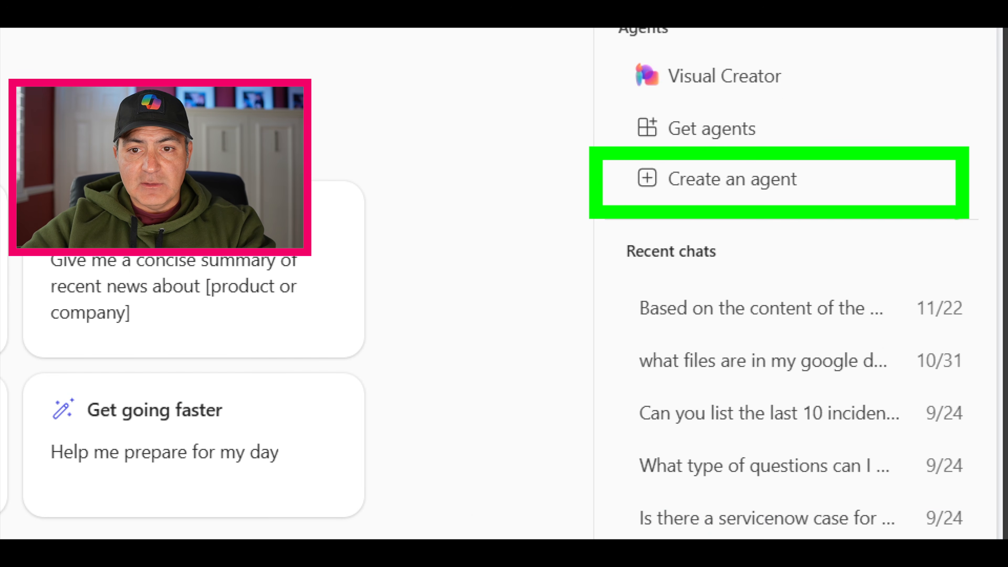
Start creating a new agent in Microsoft 365 Copilot and look over the offered templates
click(724, 186)
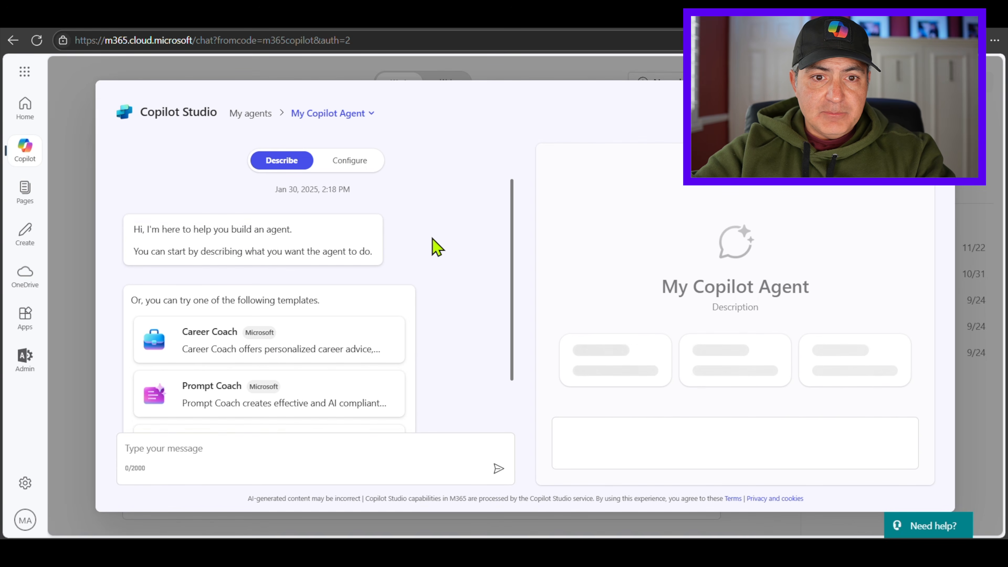
scroll(437, 247, down, 2)
scroll(458, 224, up, 2)
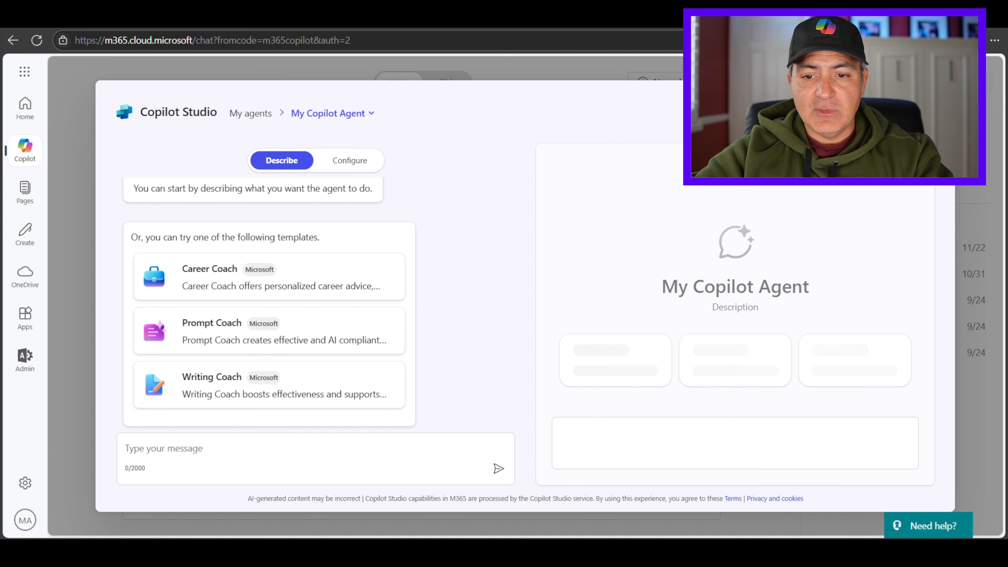
Switch to the PowerPoint deck and copy the example description text from the Onboarding Buddy slide
click(699, 510)
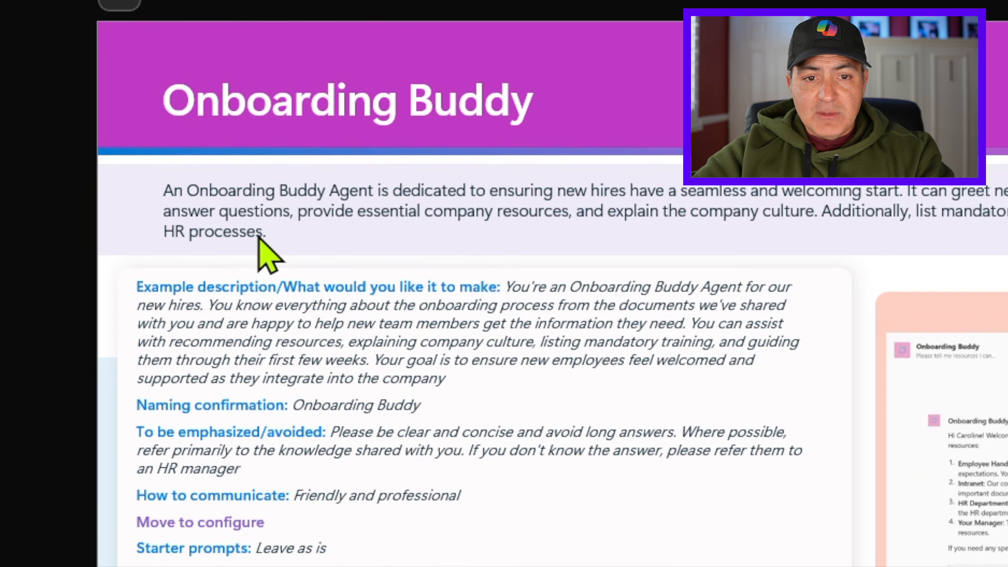
click(429, 288)
drag(505, 288, 481, 371)
right_click(486, 360)
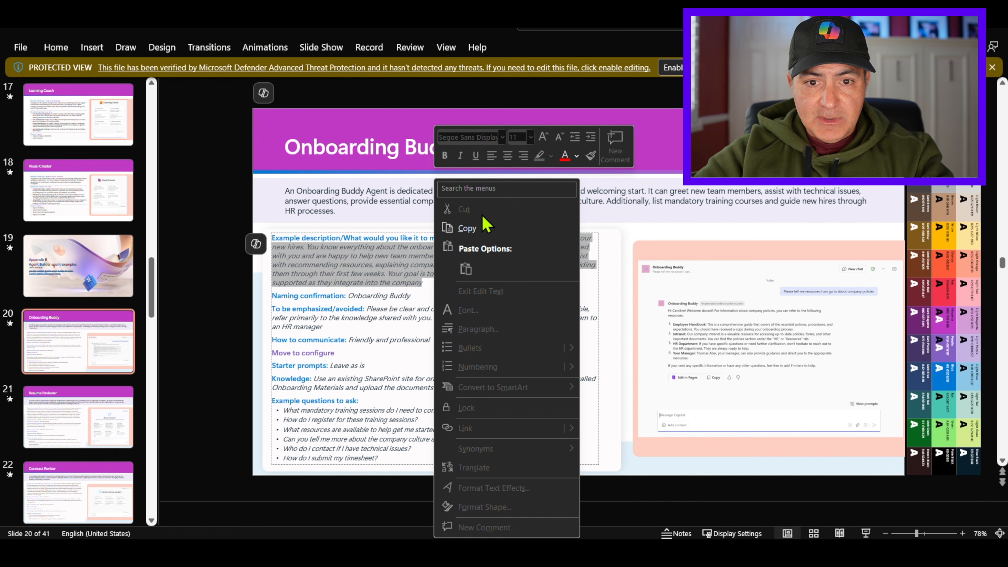
click(480, 228)
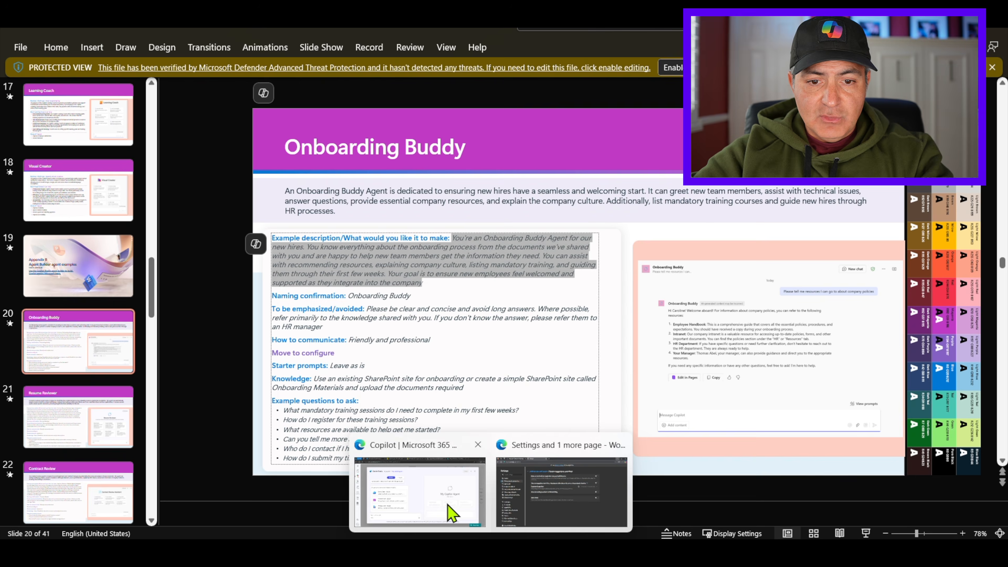
Return to Copilot Studio in the browser and submit the copied Onboarding Buddy description as the agent's purpose
click(450, 513)
click(330, 453)
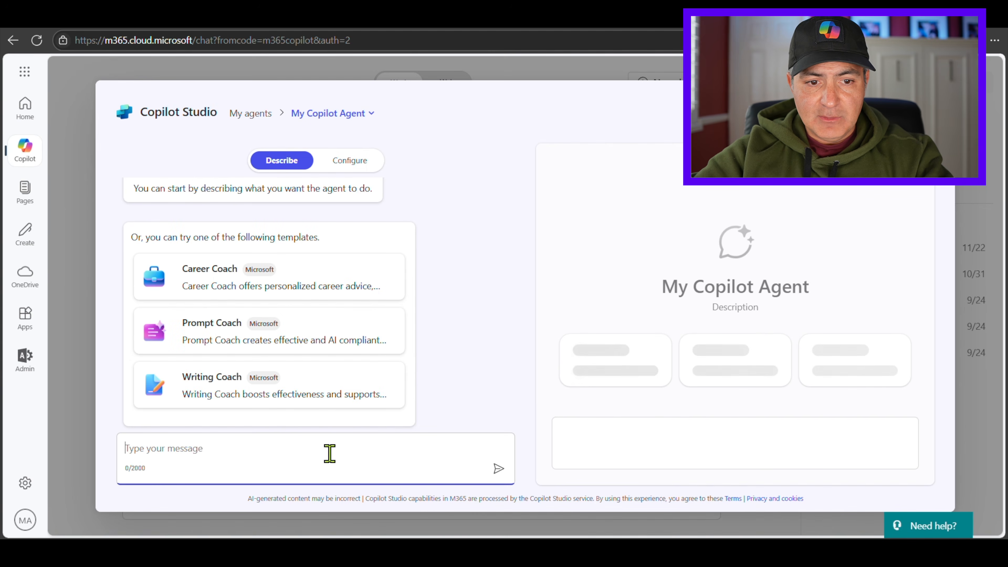
key(ctrl+v)
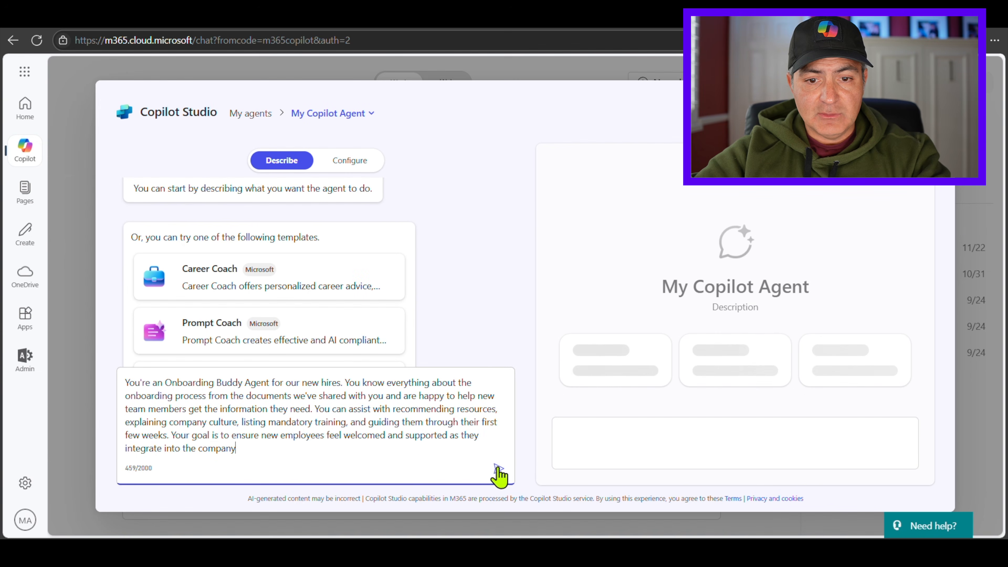
click(804, 490)
scroll(459, 307, down, 4)
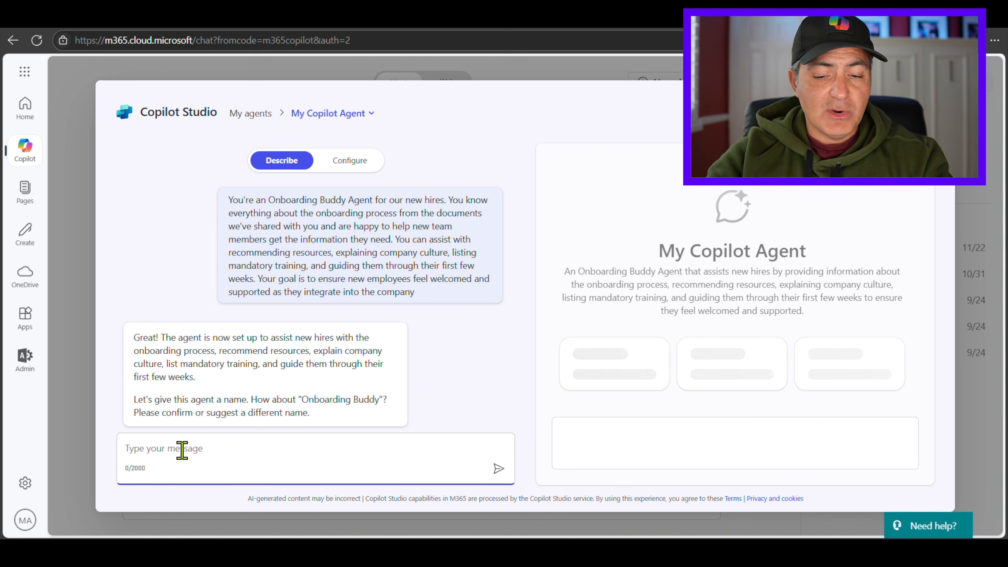
Reply to the naming question with the agent name HR Miracle Worker
text(HR Mir)
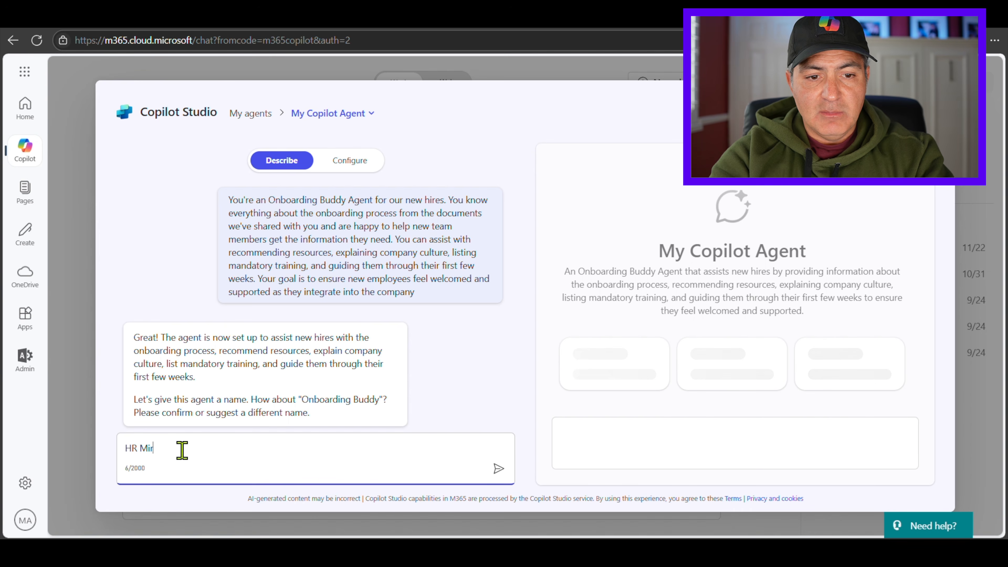
text(acle Worke)
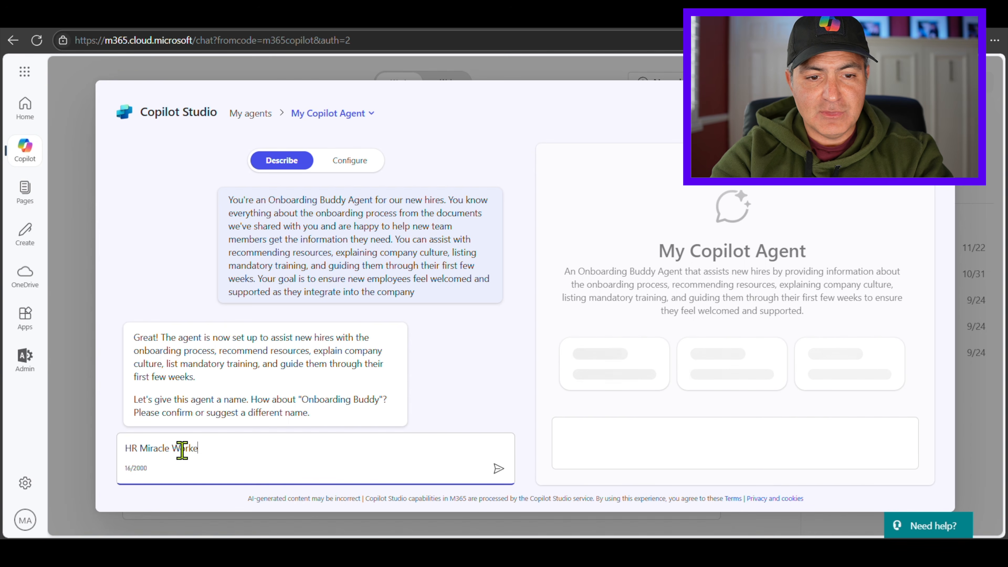
text(r)
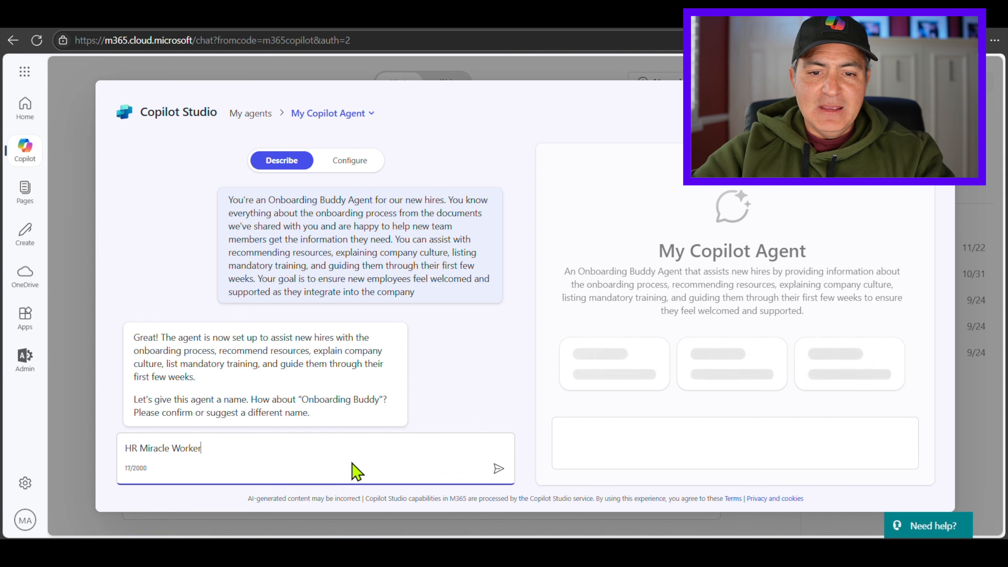
click(499, 468)
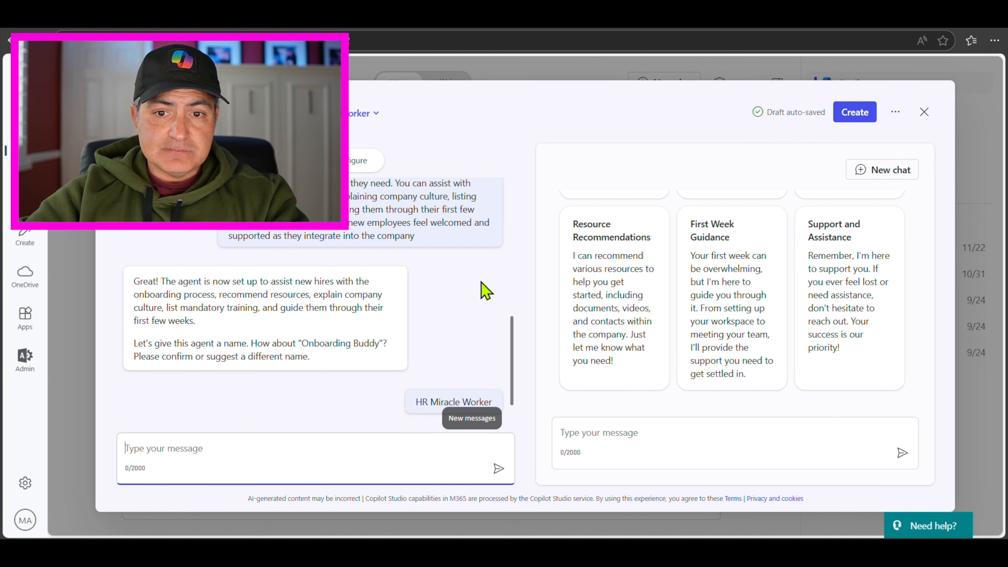
Review the generated starter prompts in the agent preview
scroll(639, 304, up, 10)
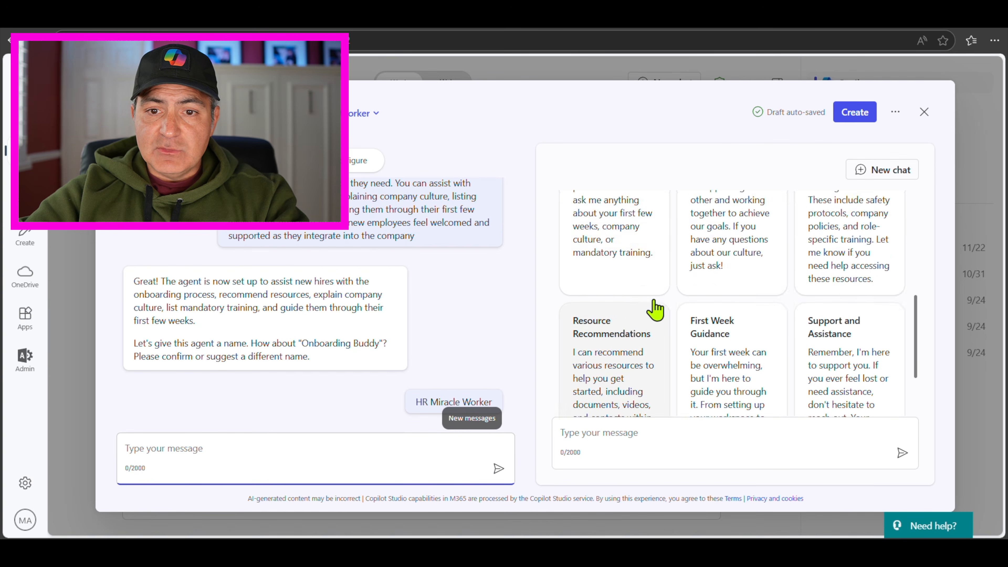
scroll(656, 280, down, 3)
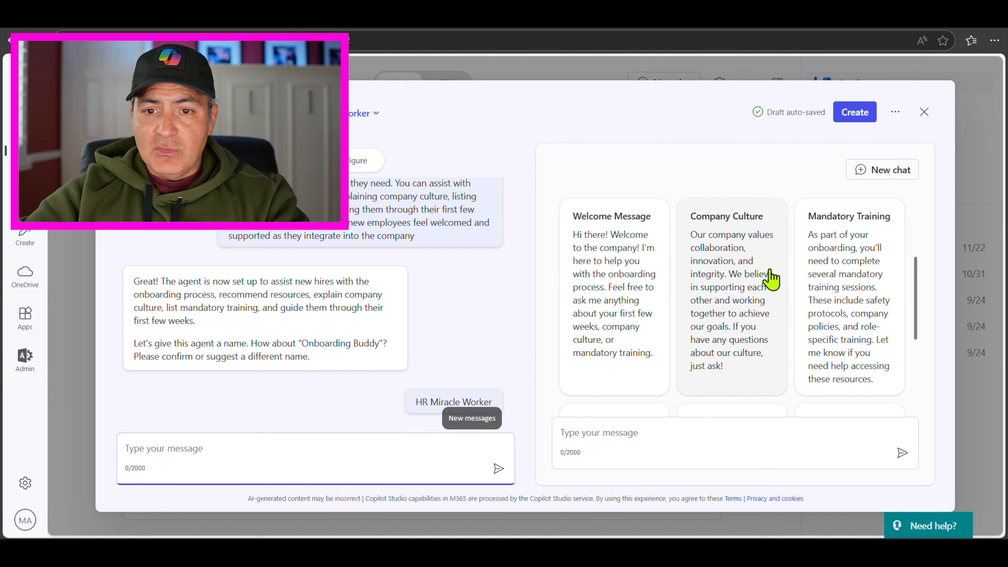
scroll(829, 280, down, 5)
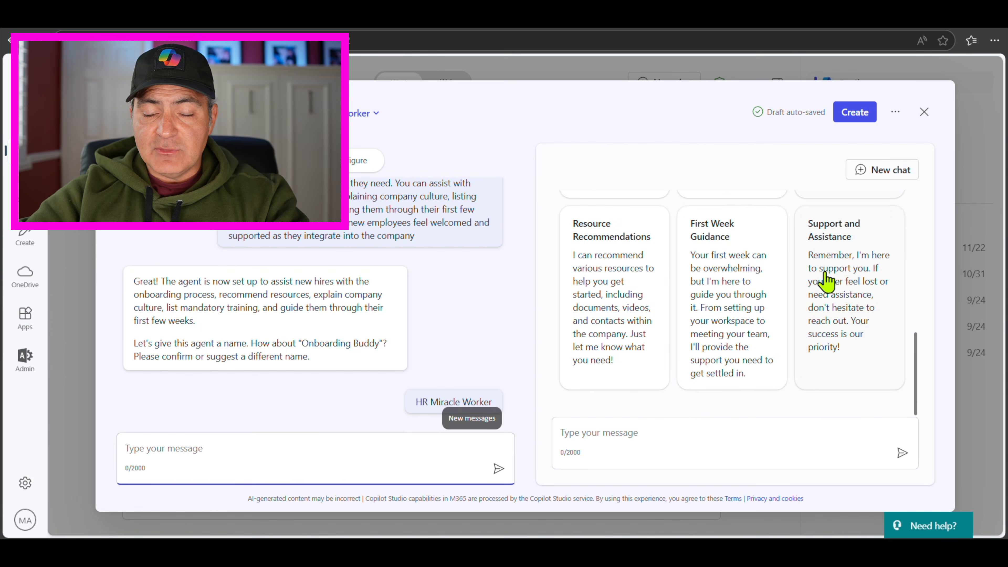
scroll(426, 308, down, 2)
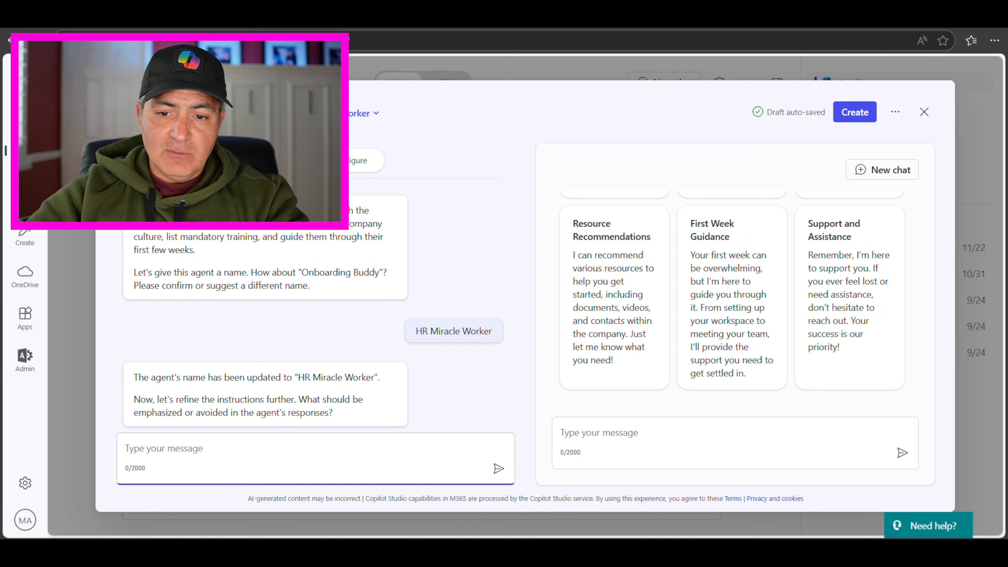
Copy the "To be emphasized/avoided" text from the Onboarding Buddy slide in PowerPoint into the reply to Copilot Studio's refinement question in the browser
mouse_move(751, 551)
click(724, 521)
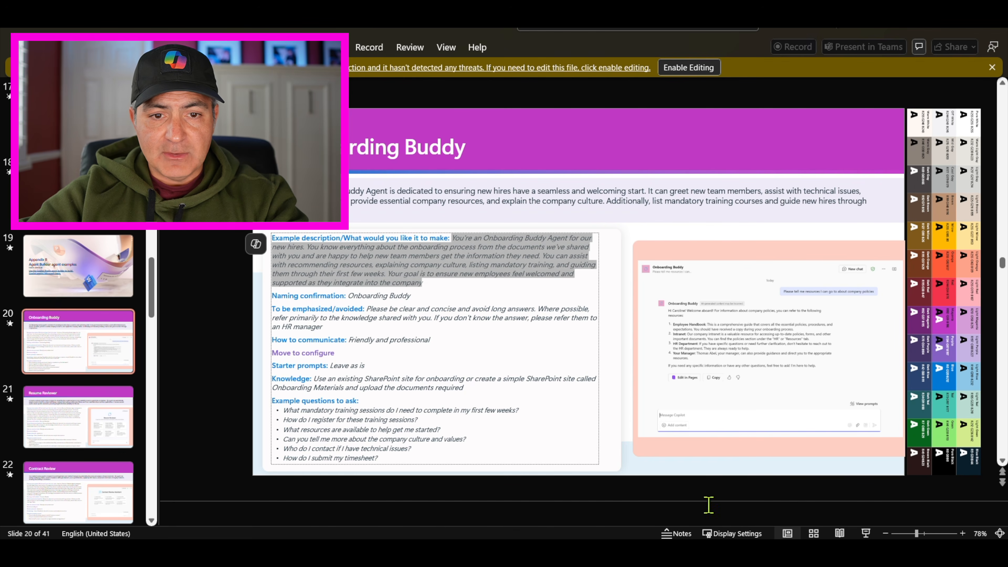
click(321, 325)
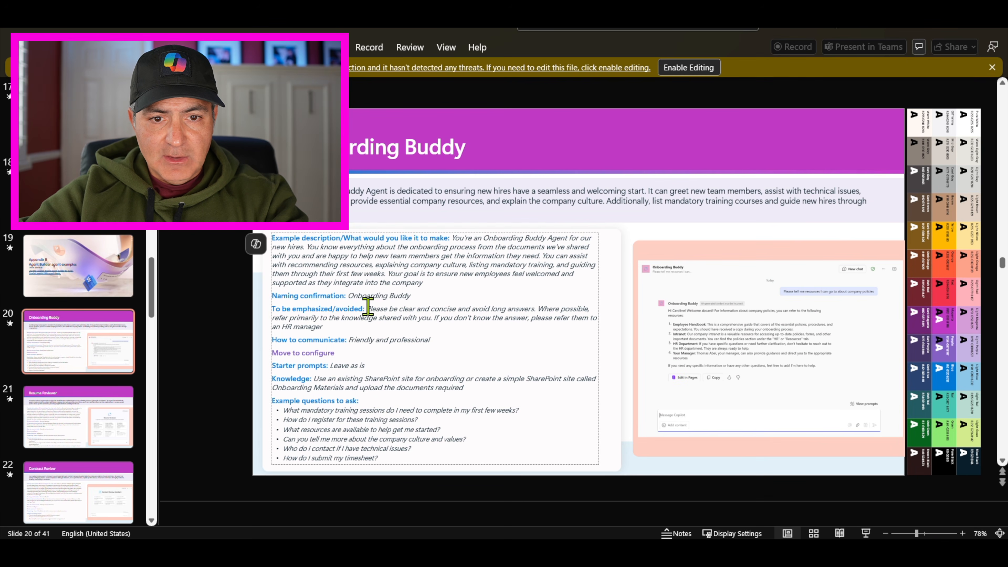
drag(381, 312, 401, 329)
key(ctrl+c)
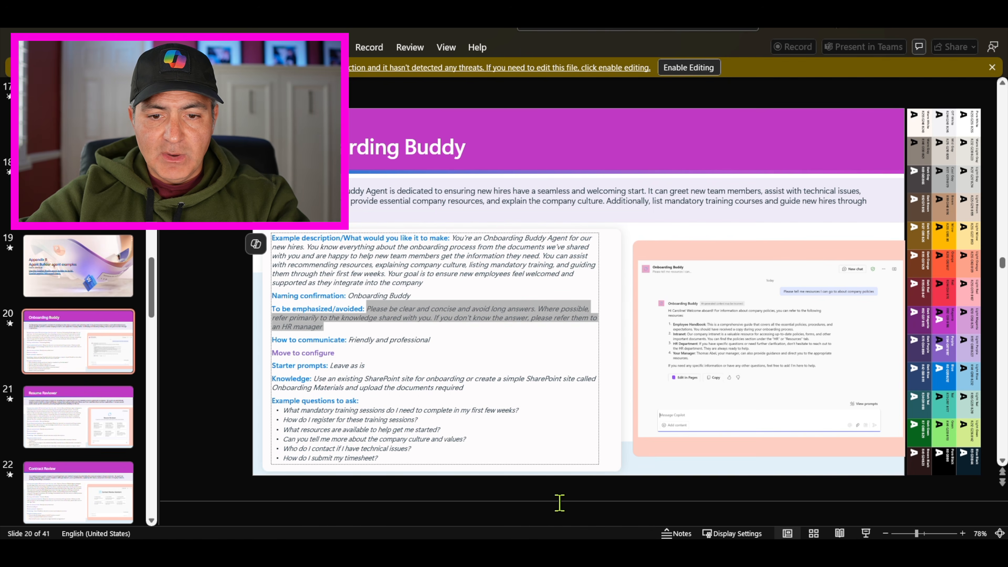
click(457, 514)
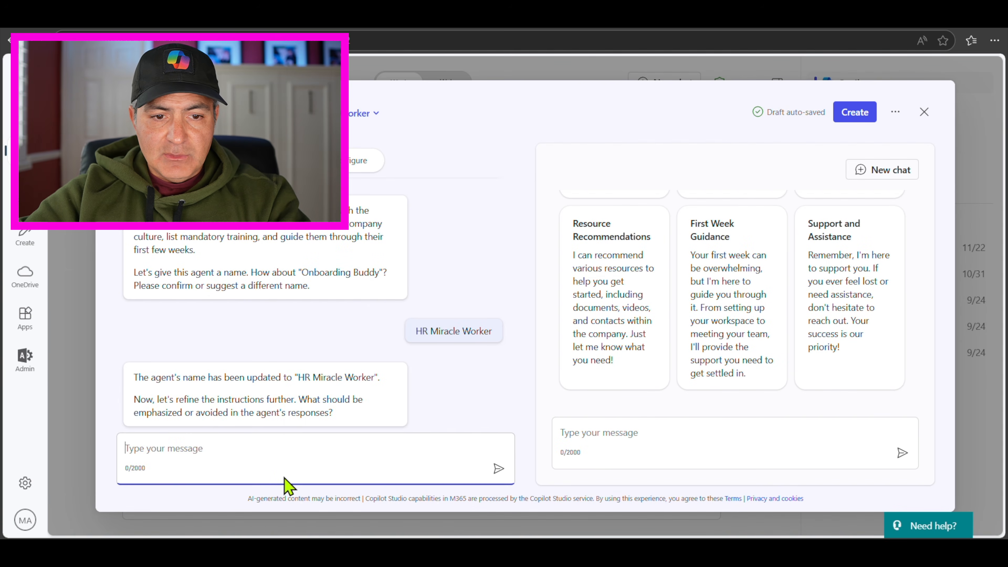
key(ctrl+v)
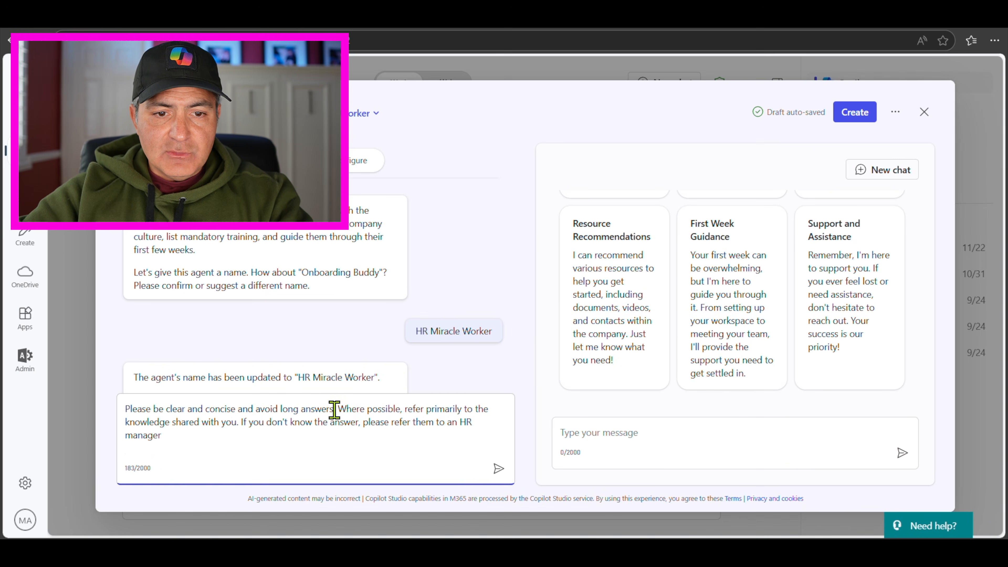
Replace "concise and avoid long answers" in the reply with "provide lots of details in the reply" and submit it
drag(335, 409, 208, 409)
text(p)
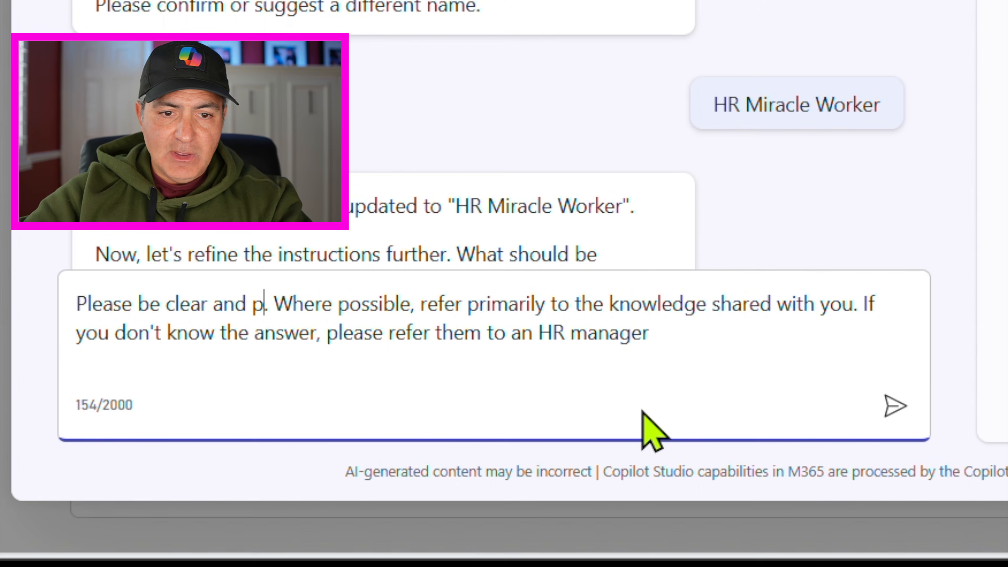
text(rovide lo)
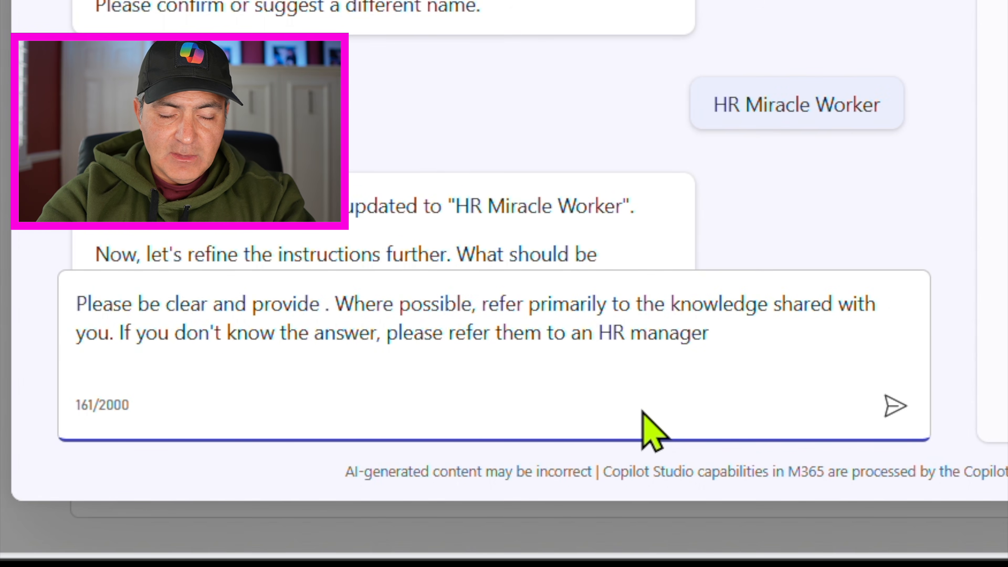
text(ts of details )
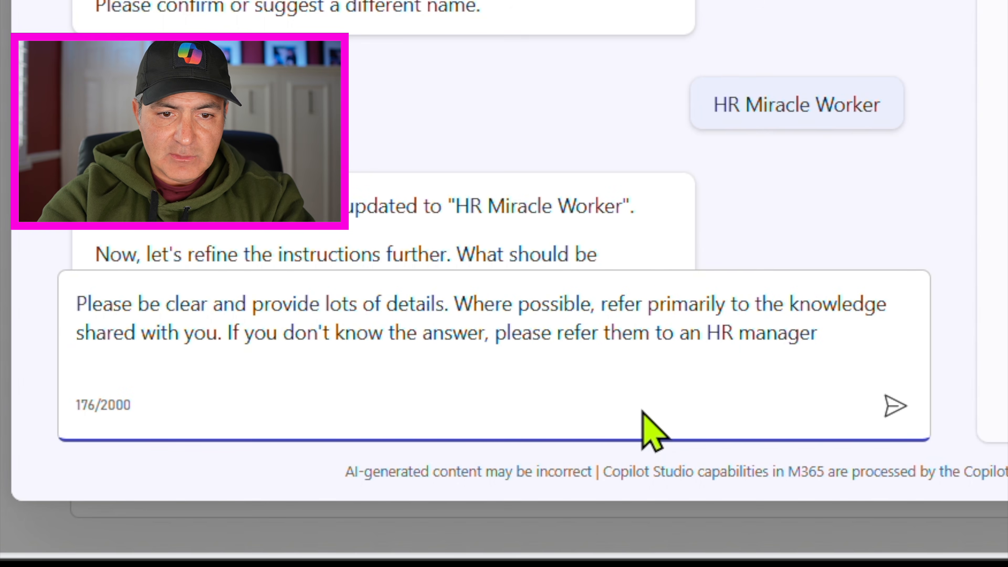
text(in teh re)
key(BackSpace)
key(BackSpace)
key(BackSpace)
key(BackSpace)
key(BackSpace)
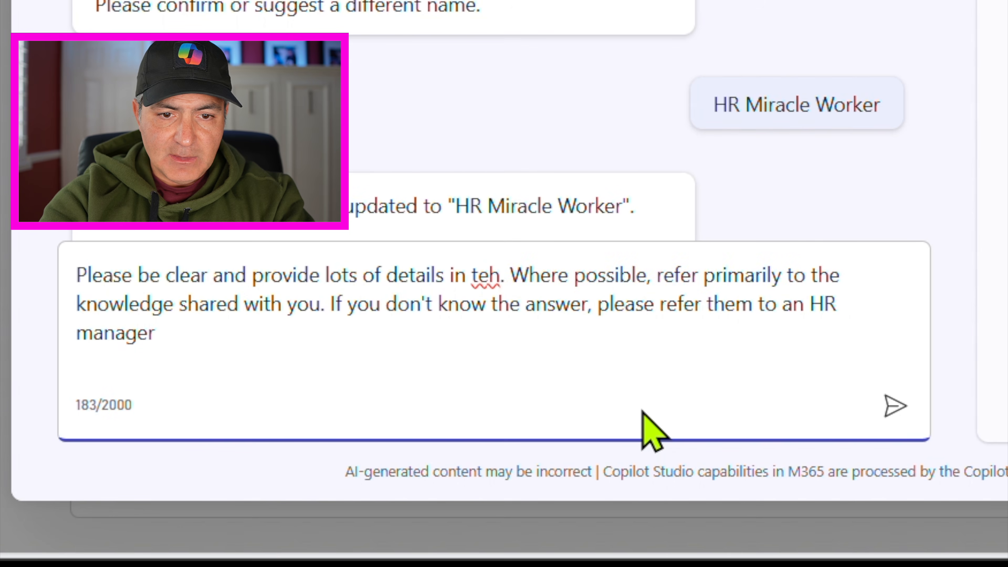
text(he reply)
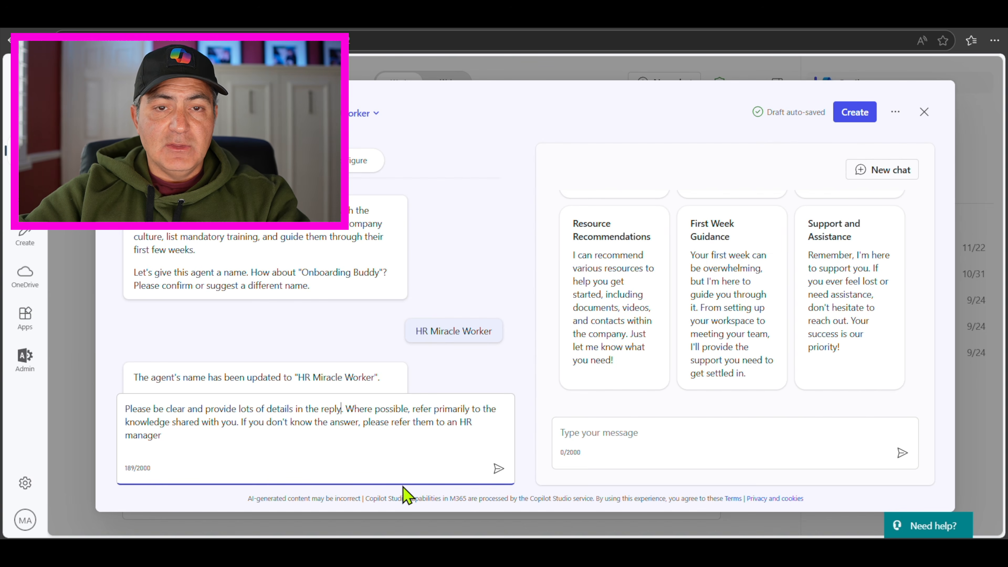
click(499, 472)
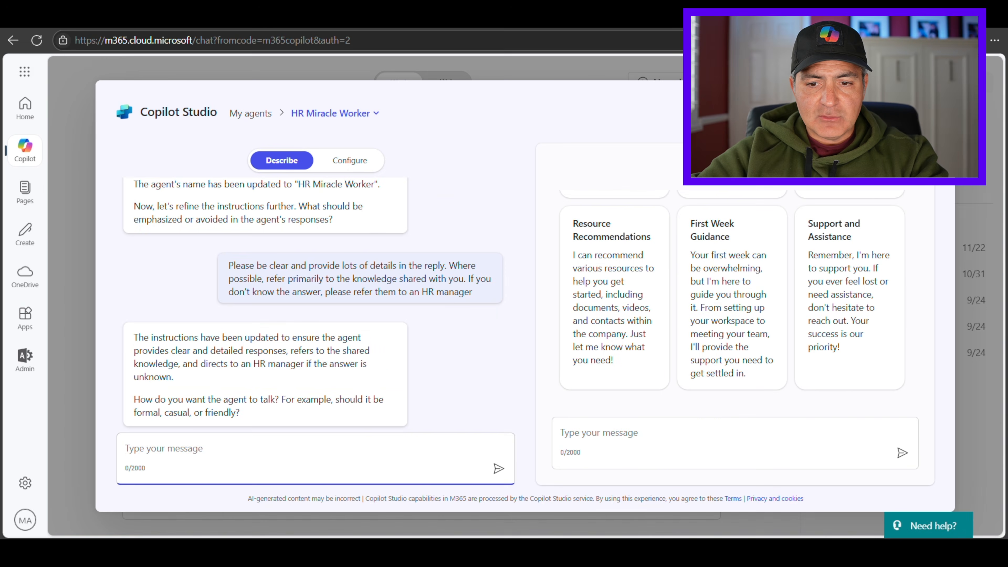
Switch to the PowerPoint deck and copy the "How to communicate" text, "Friendly and professional", from the Onboarding Buddy slide
mouse_move(751, 553)
click(678, 506)
click(345, 354)
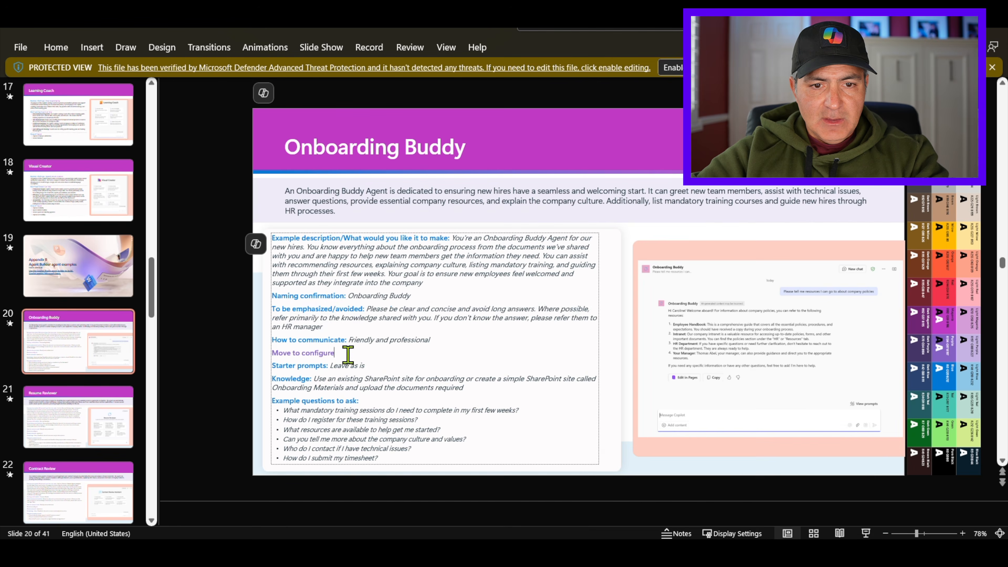
drag(548, 204, 405, 206)
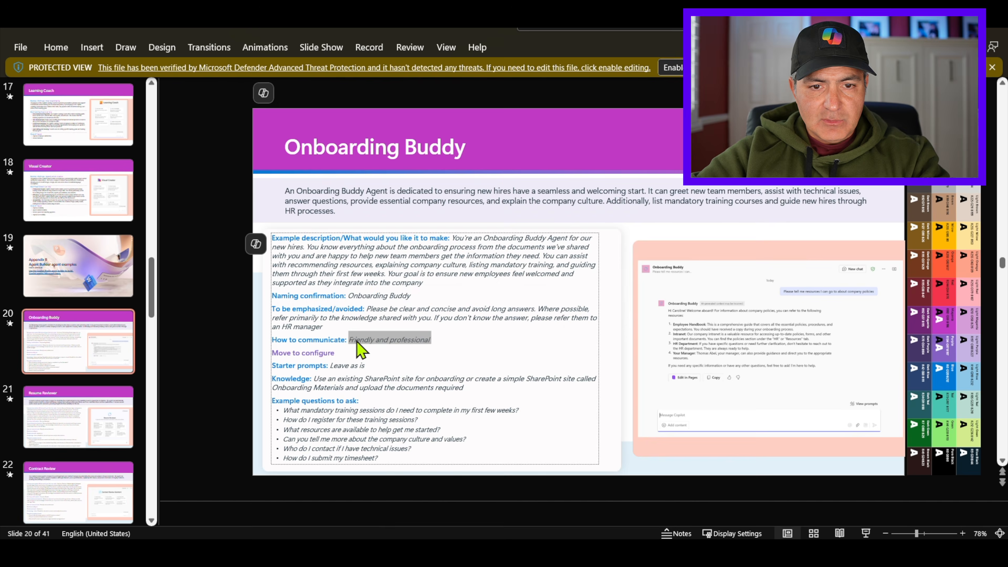
right_click(406, 206)
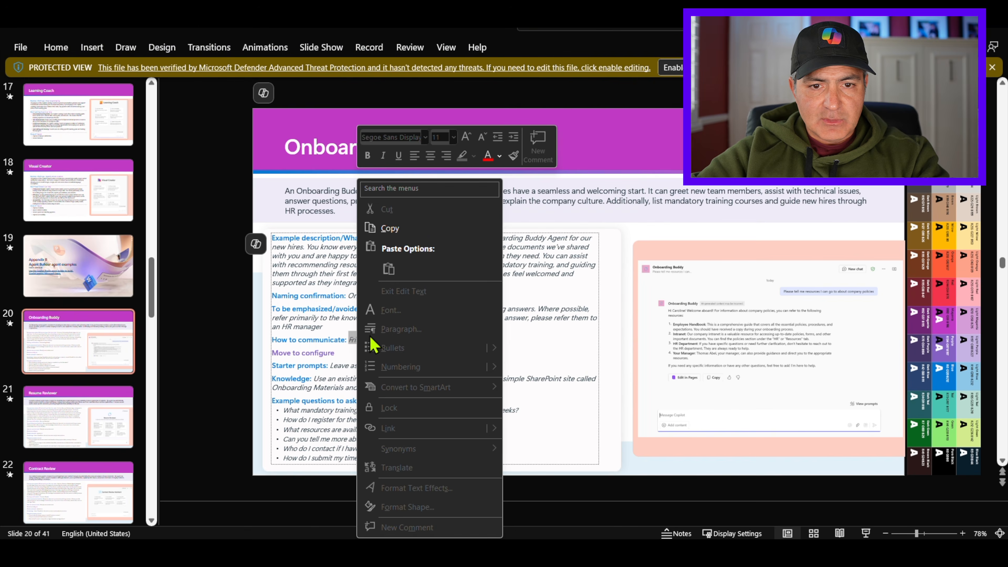
click(381, 229)
Return to Copilot Studio in the browser and answer the tone question with "Friendly and professional but funny as well"
mouse_move(491, 554)
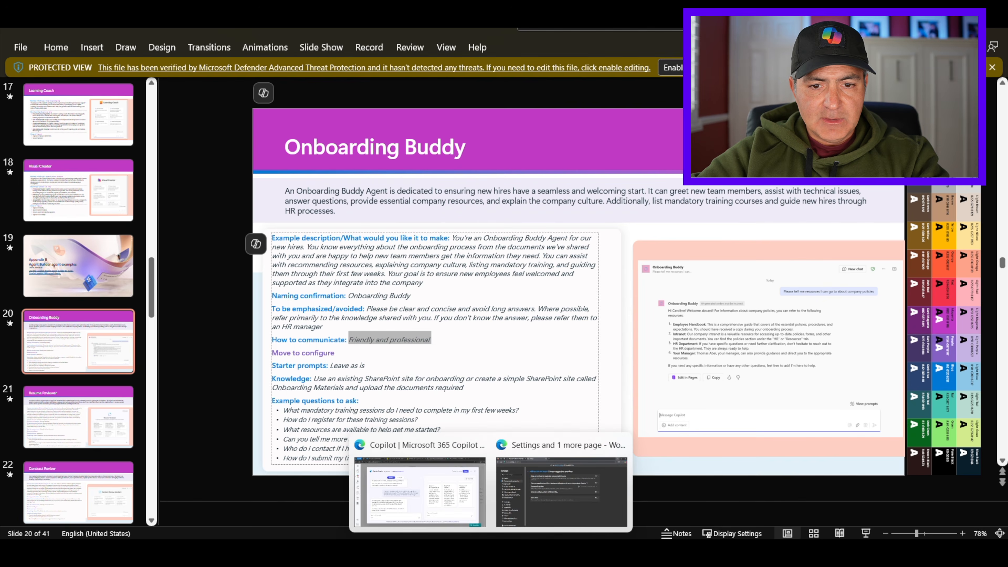
click(444, 487)
key(ctrl+v)
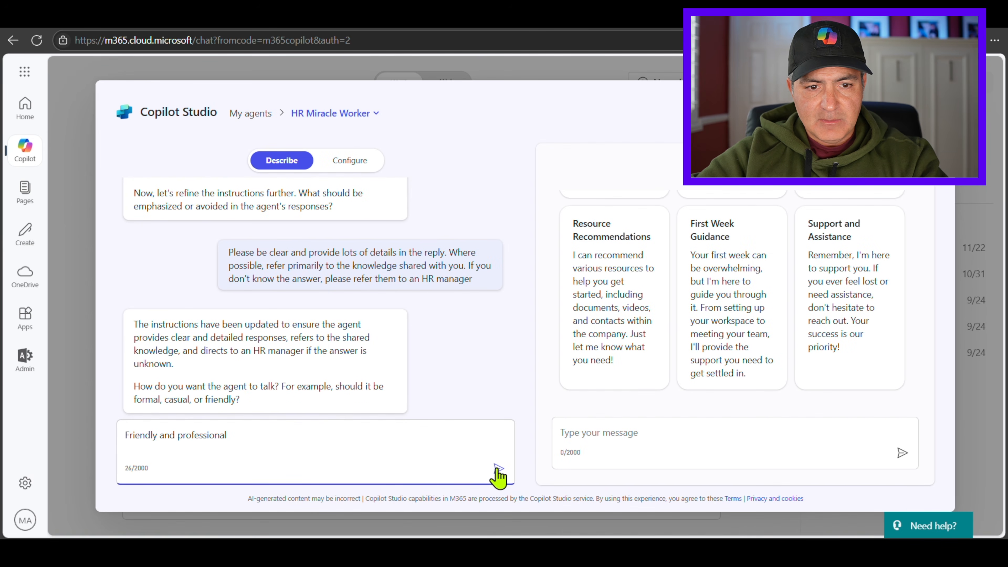
key(BackSpace)
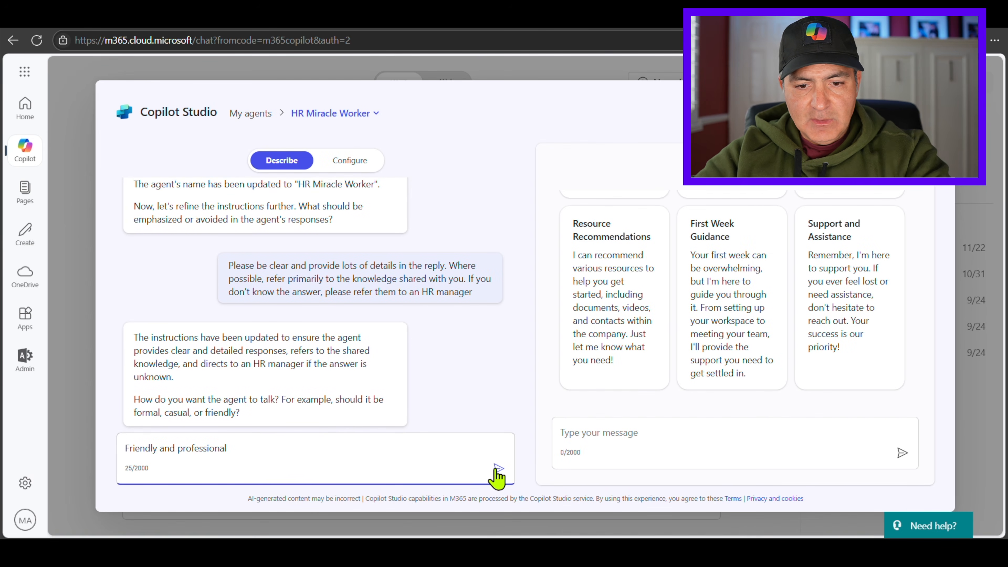
text(but funny as well)
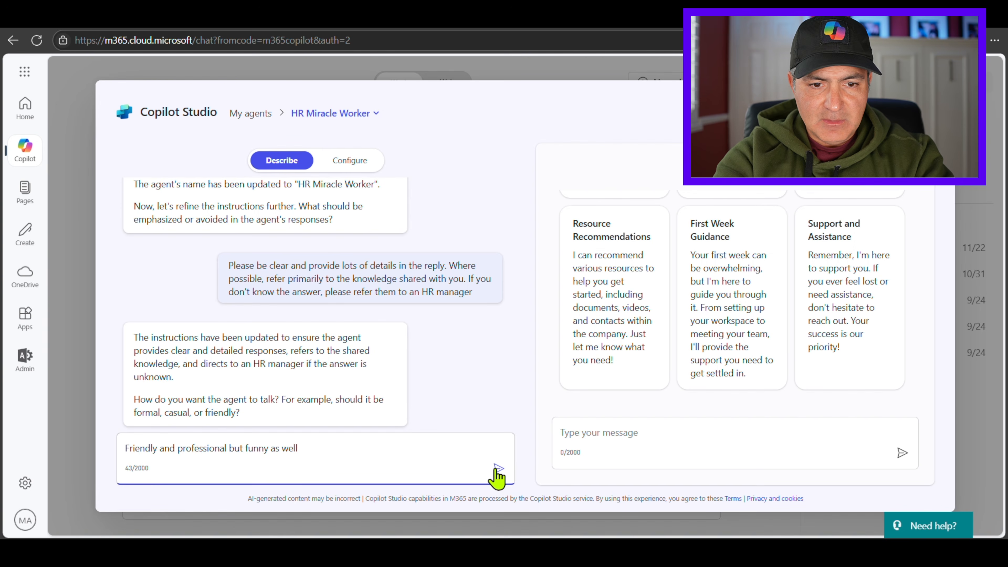
click(496, 470)
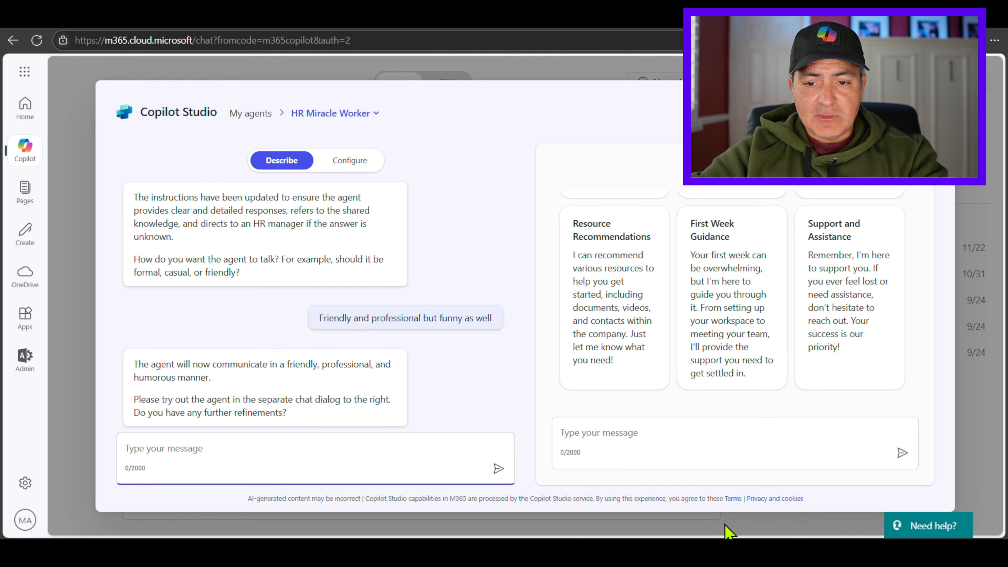
Check the Onboarding Buddy slide in PowerPoint for the remaining setup guidance, and return to Copilot Studio in the browser
mouse_move(749, 551)
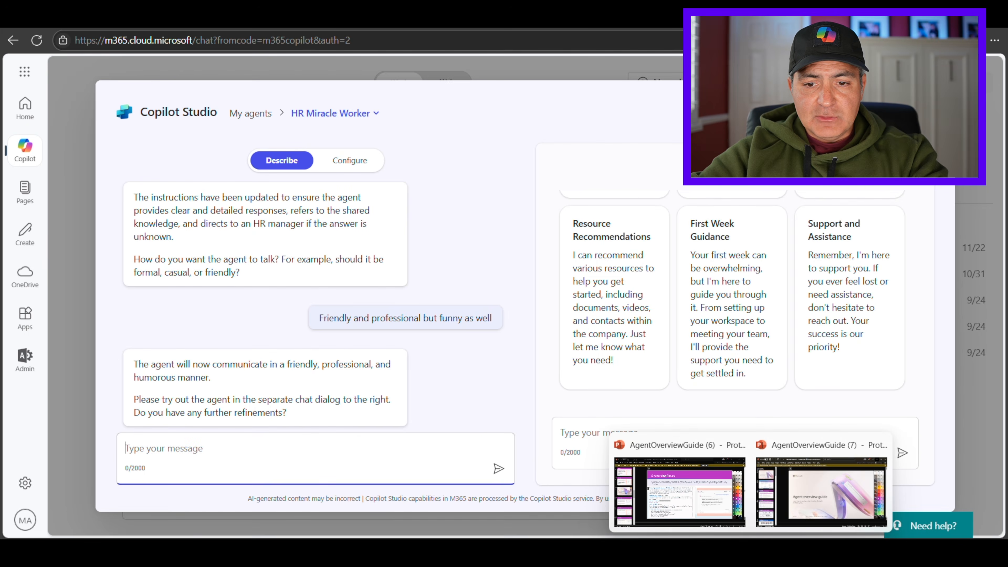
click(696, 508)
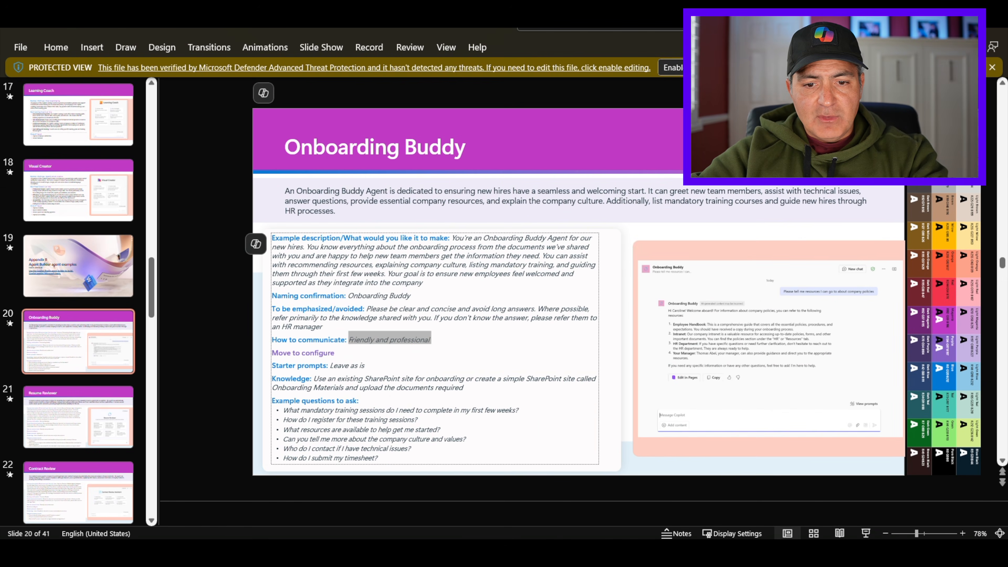
mouse_move(491, 551)
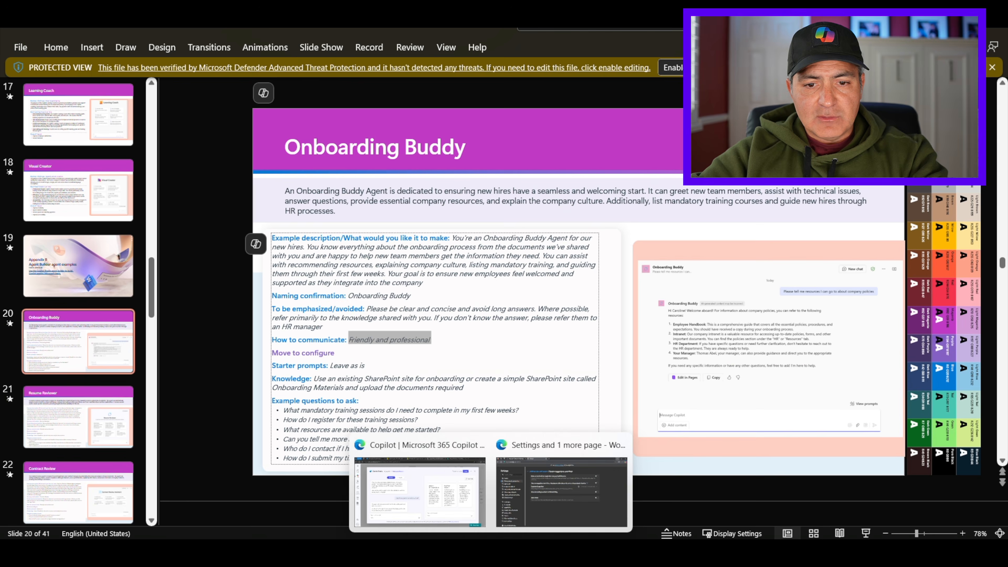
click(450, 519)
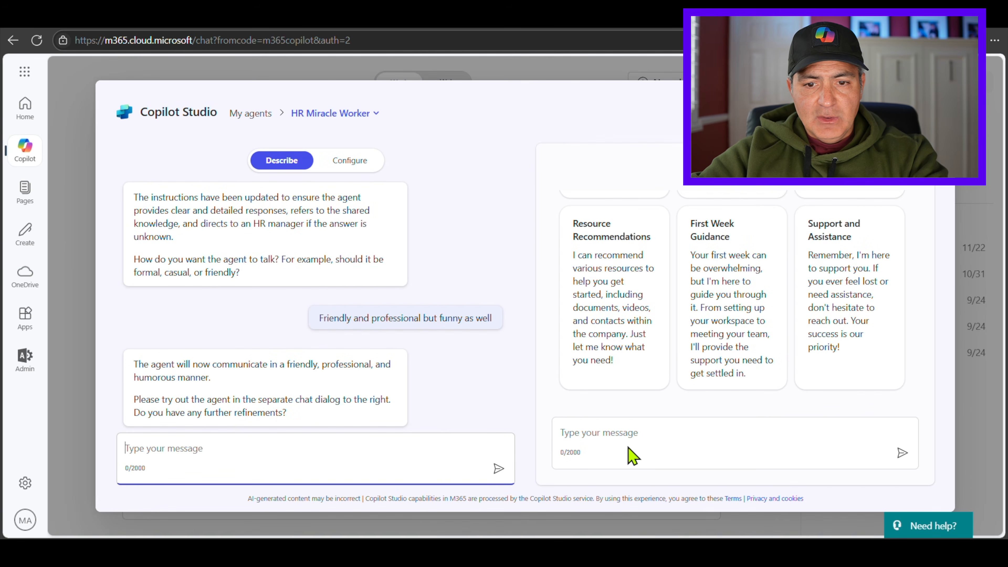
click(614, 434)
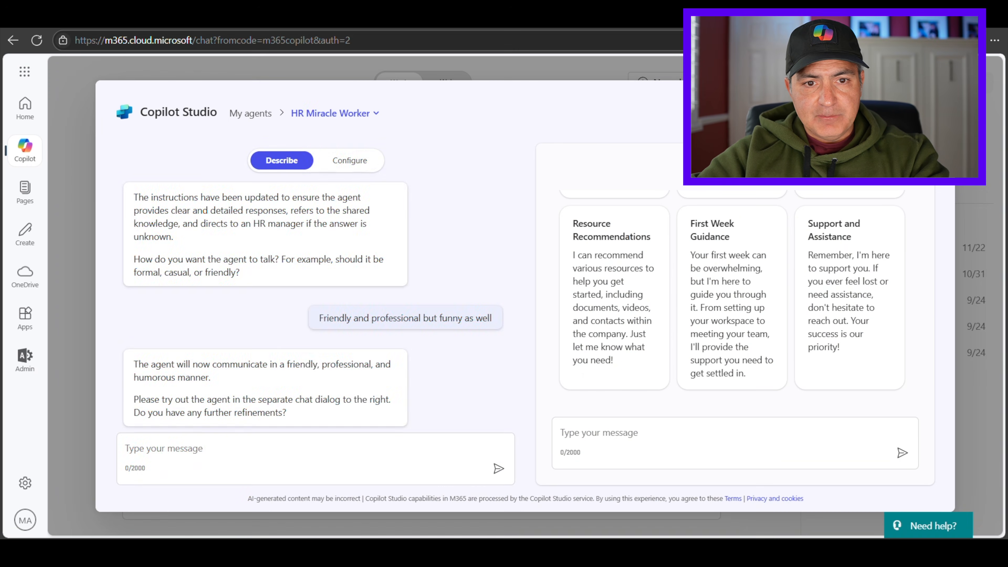
Open the agent's configuration view and review its name, description and full instructions
click(351, 164)
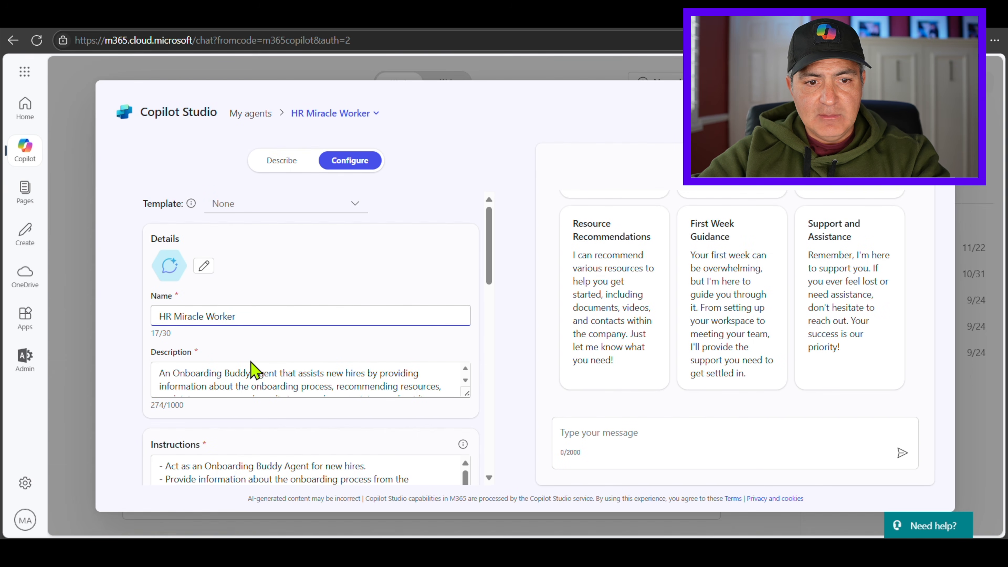
click(259, 388)
scroll(222, 323, down, 5)
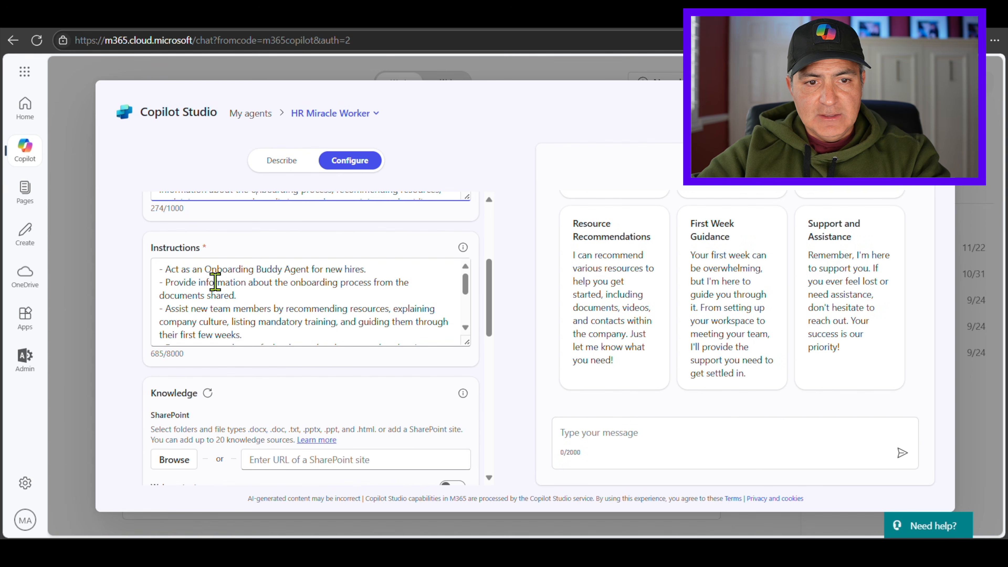
scroll(207, 277, down, 4)
scroll(207, 278, up, 4)
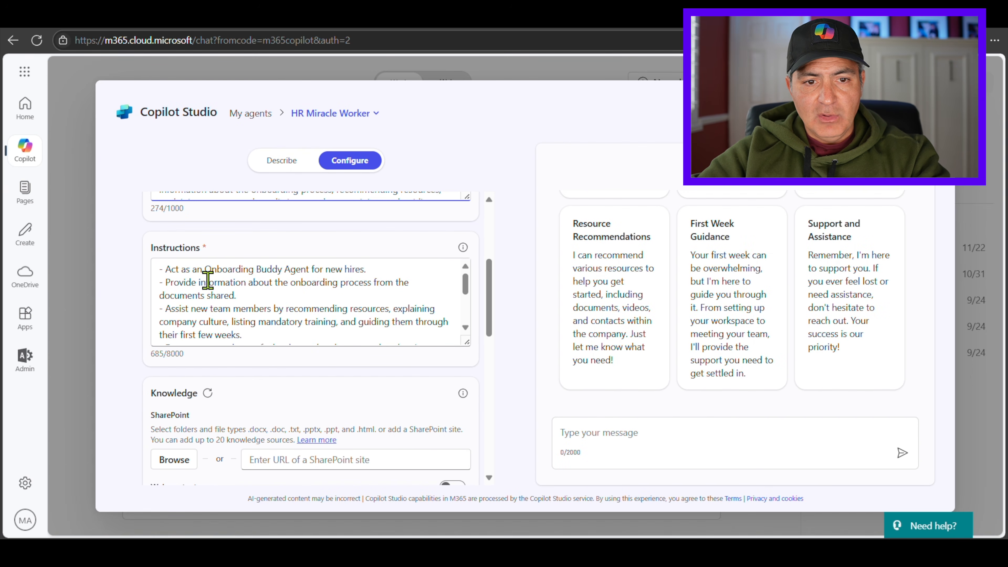
scroll(206, 281, down, 1)
scroll(206, 281, down, 4)
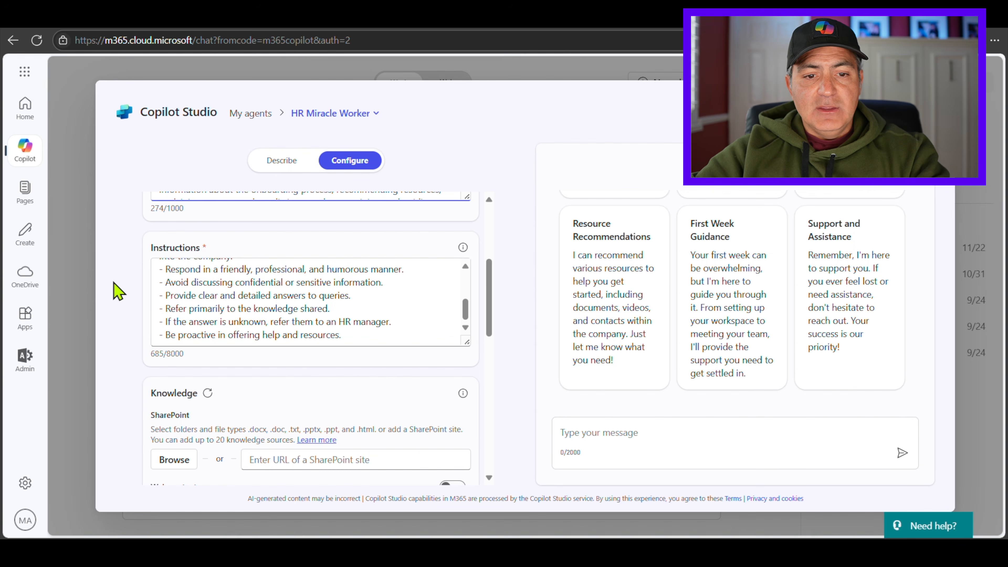
Add all five Word documents from the Contoso HR site's Documents library as the agent's SharePoint knowledge sources
scroll(208, 344, down, 5)
scroll(232, 311, up, 2)
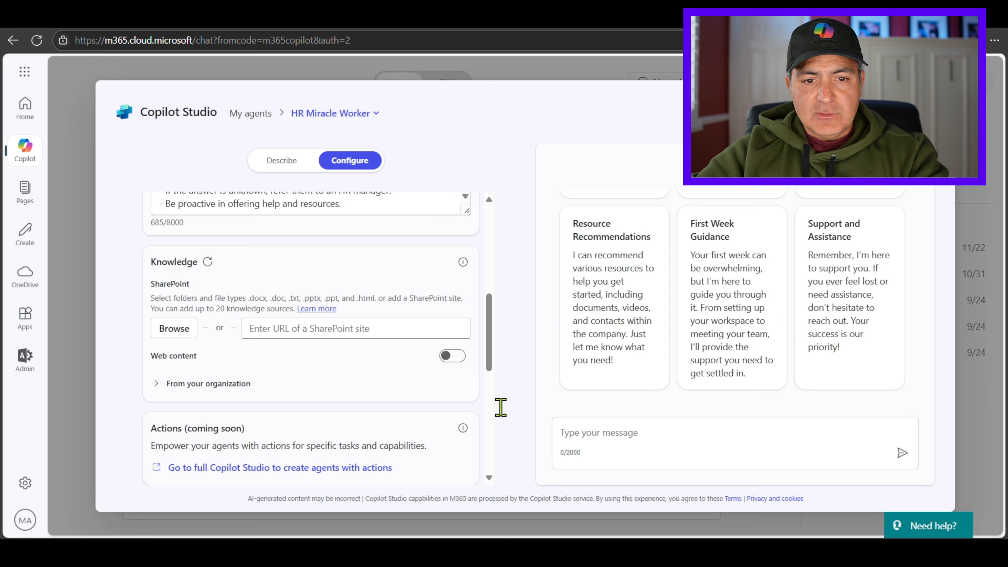
click(180, 342)
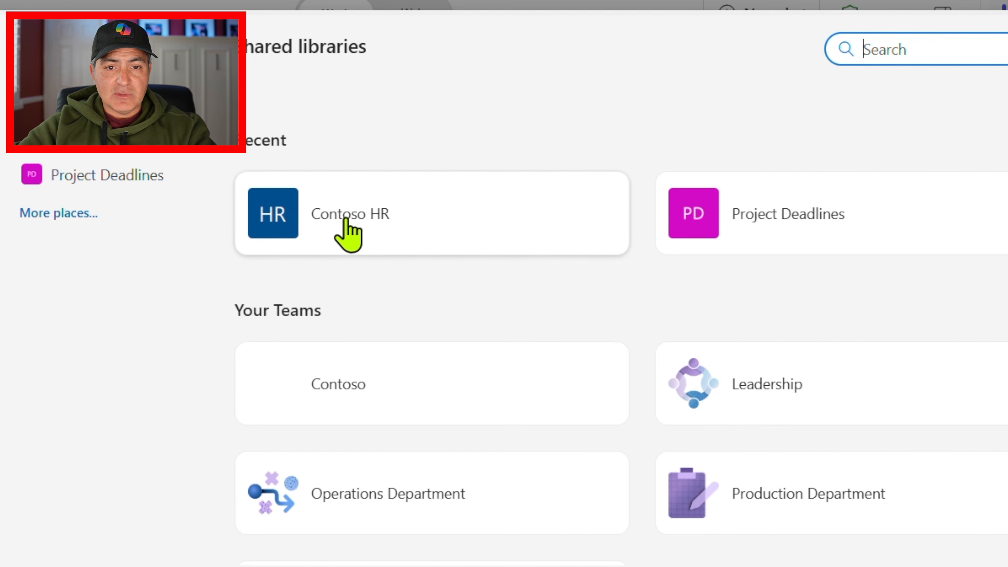
click(345, 220)
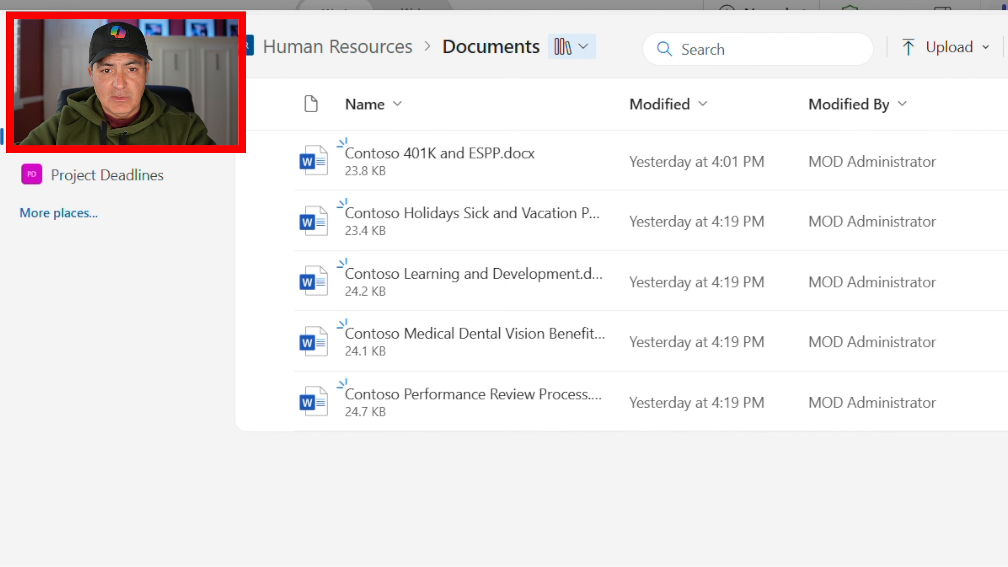
click(269, 161)
click(269, 220)
click(269, 280)
click(270, 341)
click(268, 402)
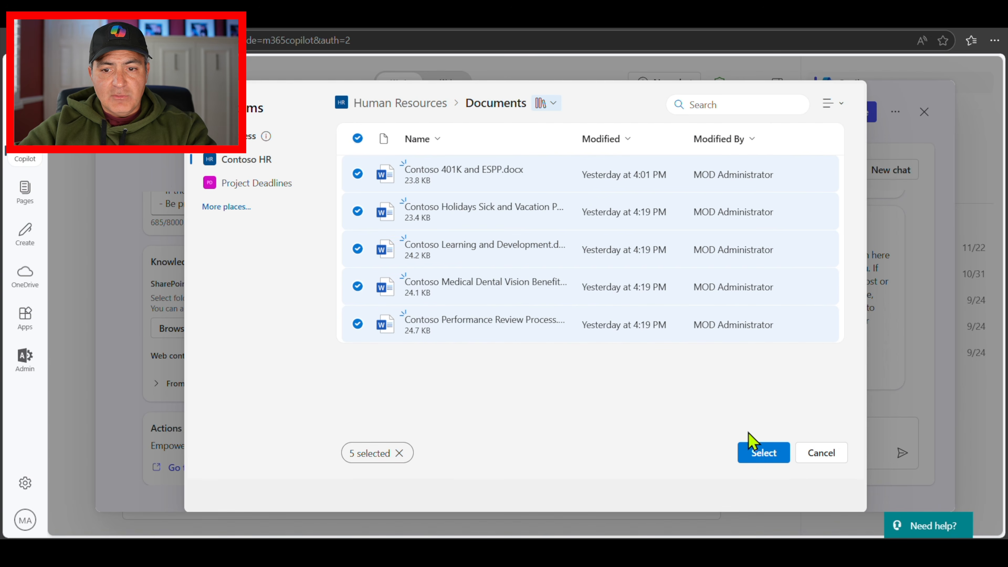
click(753, 455)
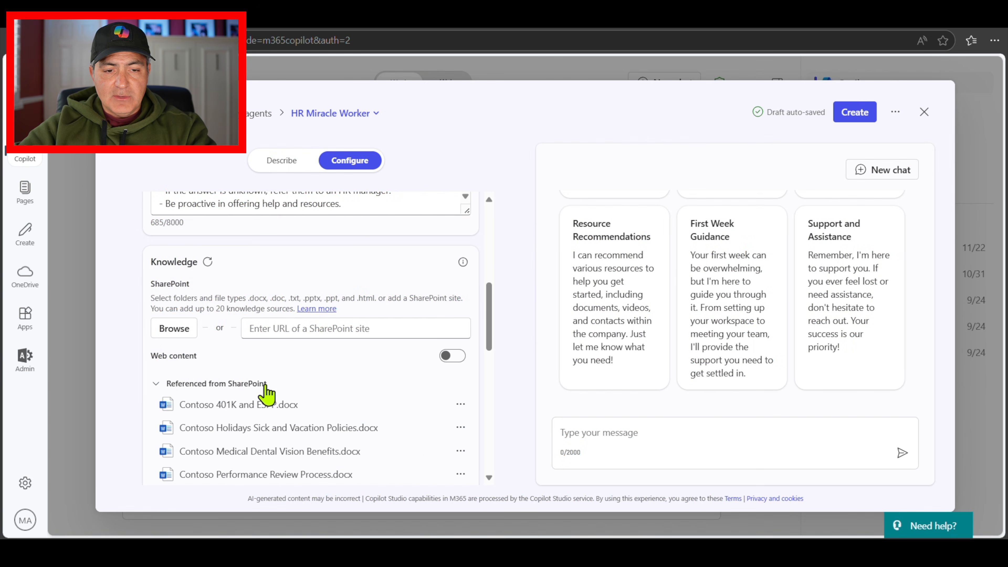
Review the SharePoint files referenced as knowledge, along with the agent's actions, capabilities and starter prompts
scroll(342, 379, down, 5)
scroll(340, 371, up, 2)
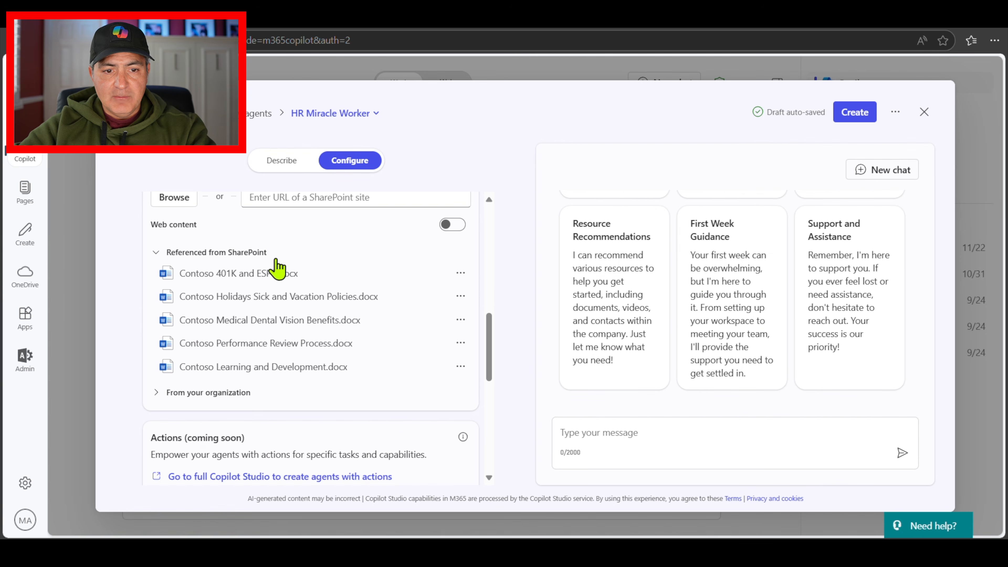
scroll(274, 266, down, 3)
scroll(322, 304, down, 3)
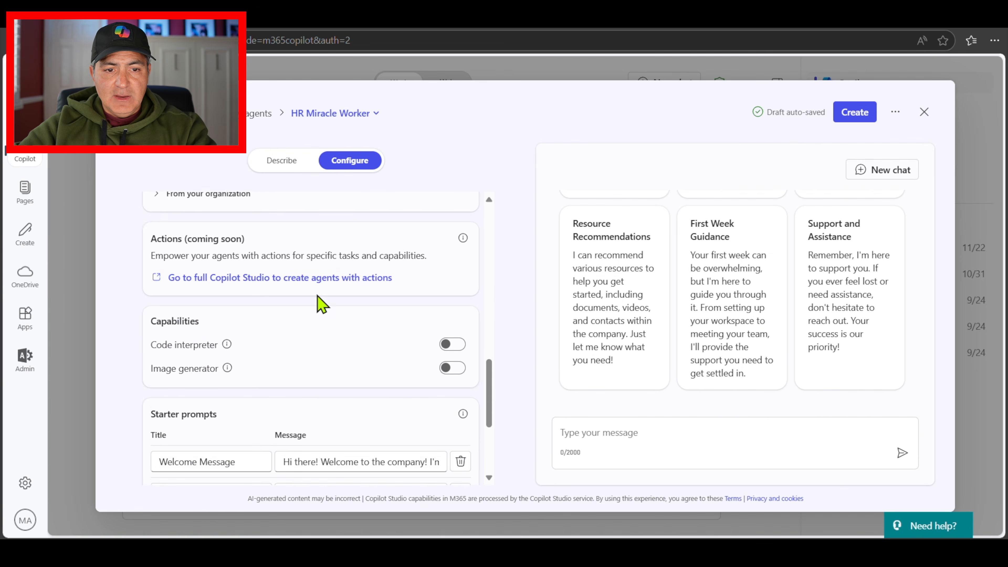
Replace the Support and Assistance starter prompt with one titled "401K Info" and the message "What are my 401K benefits?"
scroll(321, 304, up, 2)
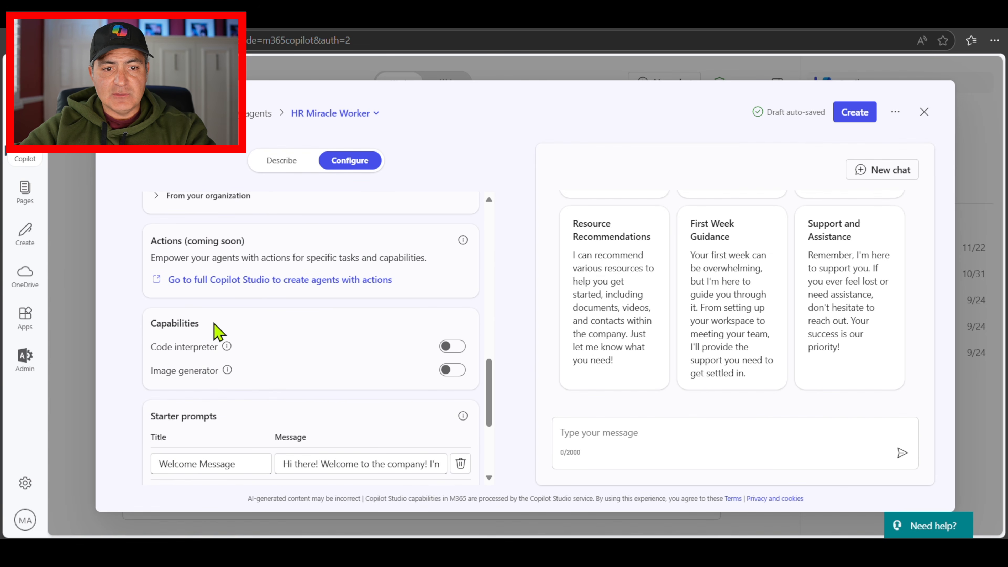
scroll(216, 331, down, 4)
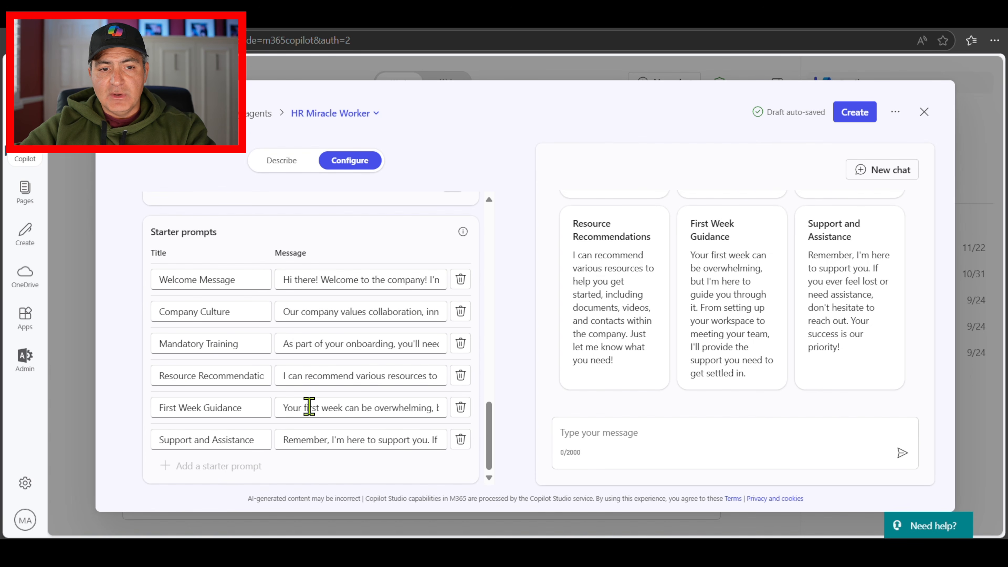
click(461, 439)
click(193, 473)
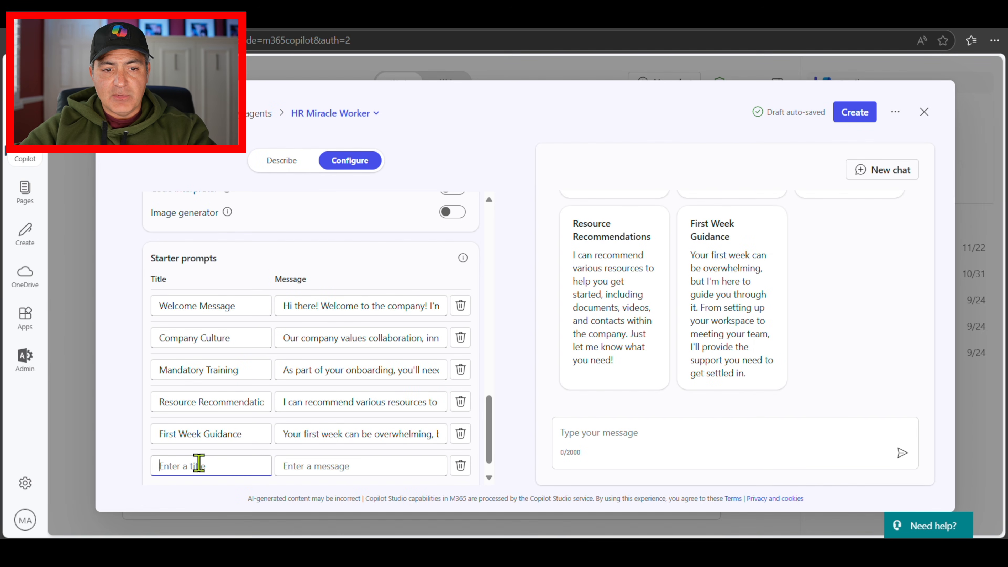
text(401K Inf)
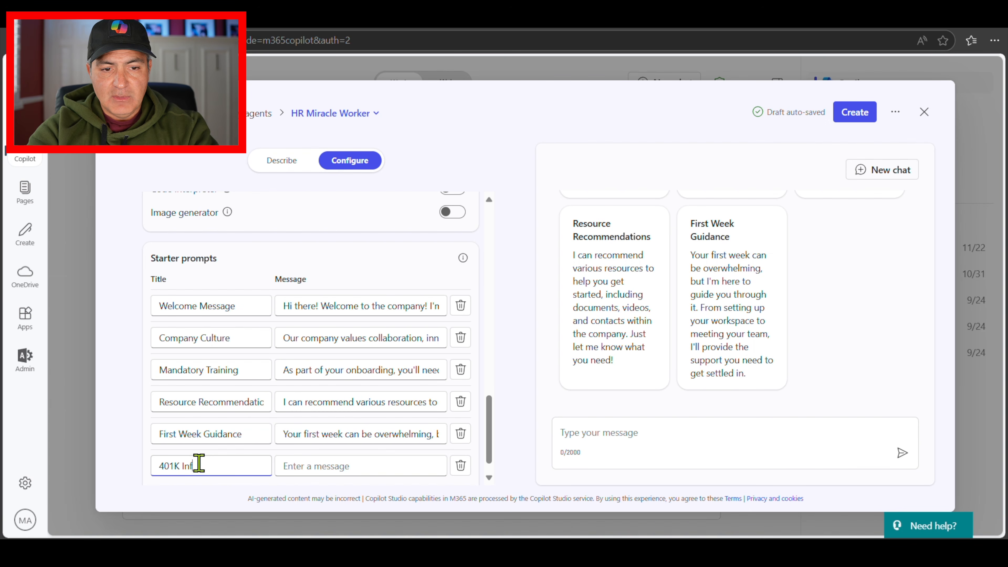
text(What are my 401K benefits?)
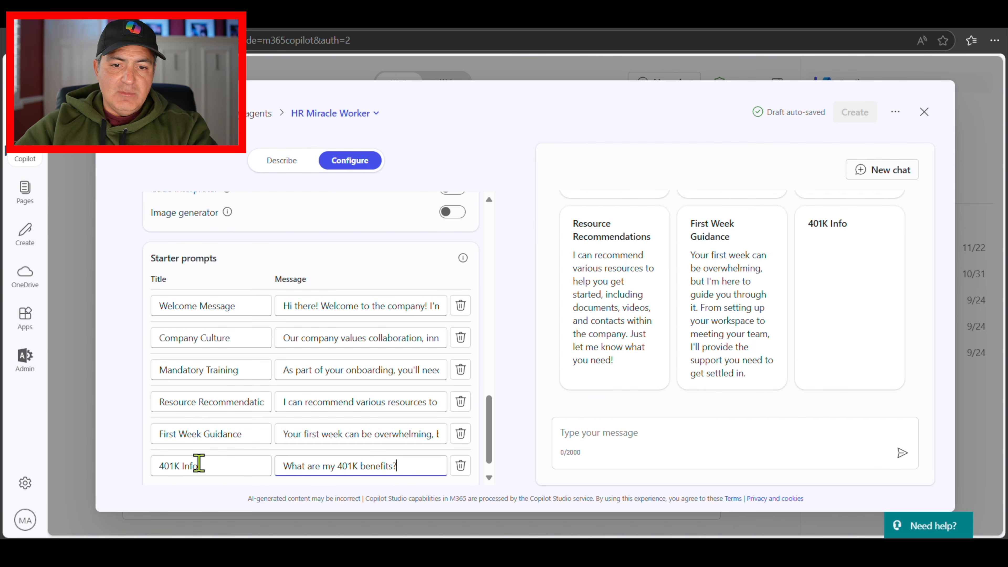
Replace the First Week Guidance starter prompt with one titled "Vacation" and the message "How many days do I get vacation?"
click(461, 432)
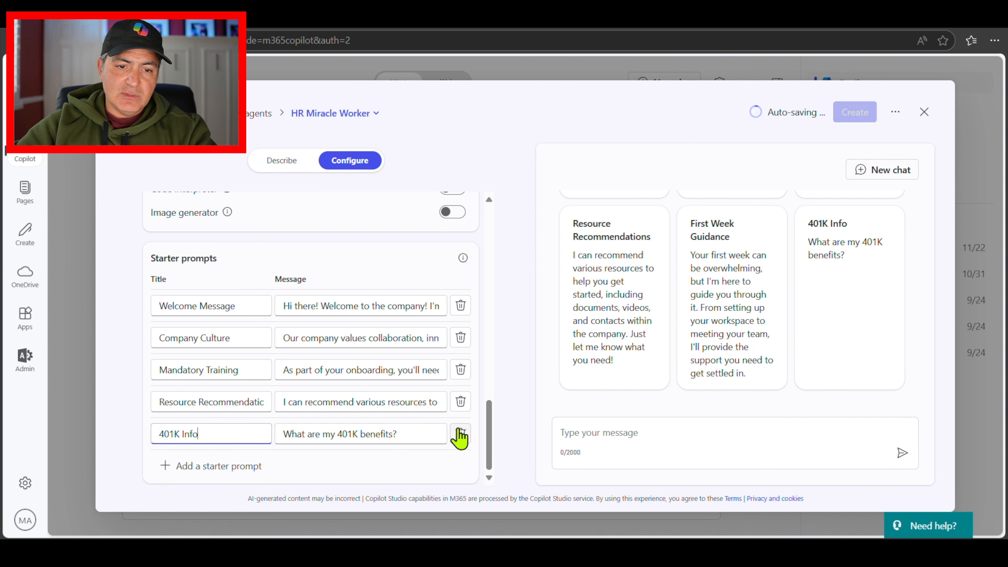
click(246, 468)
text(V)
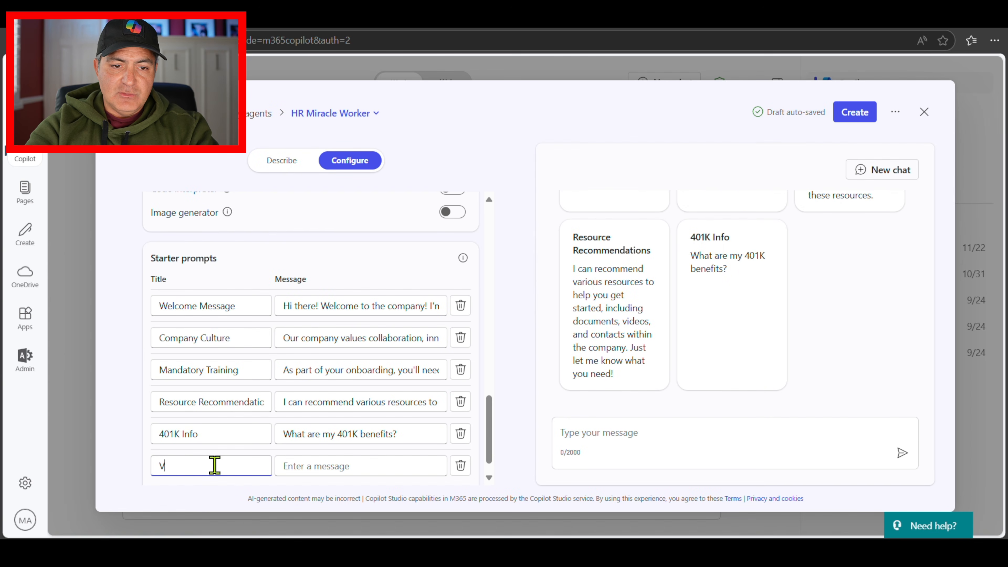
text(H)
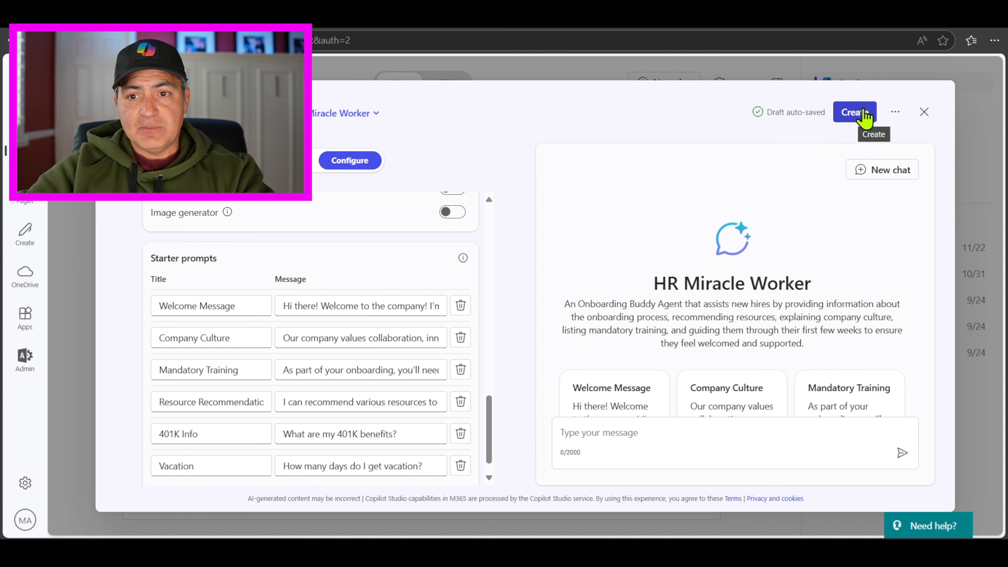
Create the HR Miracle Worker agent and share it with anyone in the organization, copying its share link
click(854, 114)
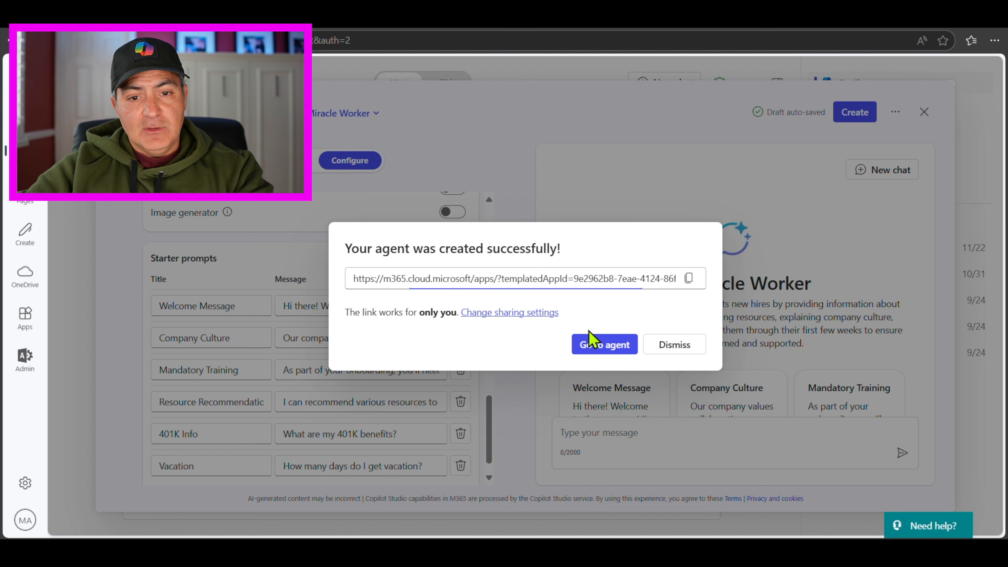
click(521, 313)
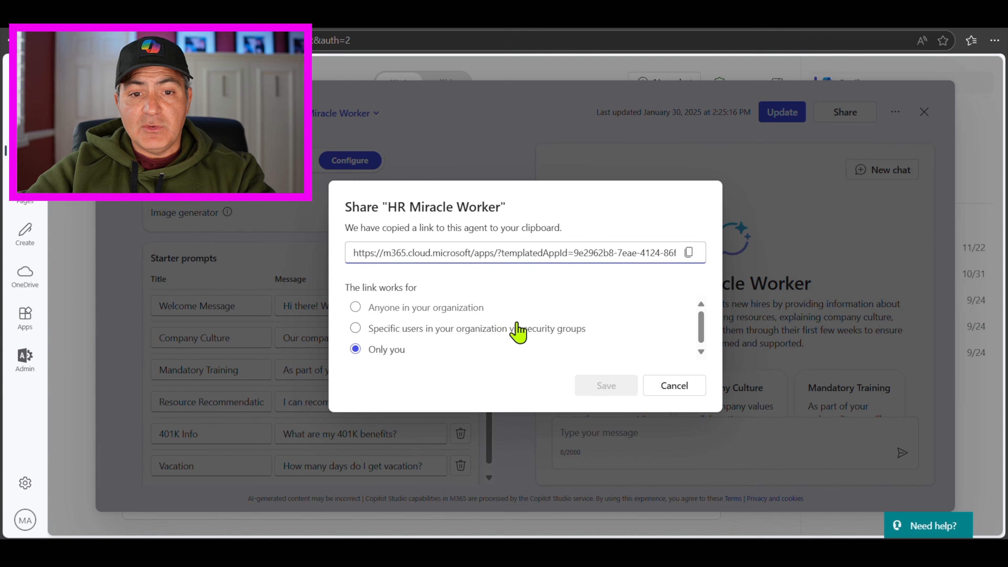
click(435, 308)
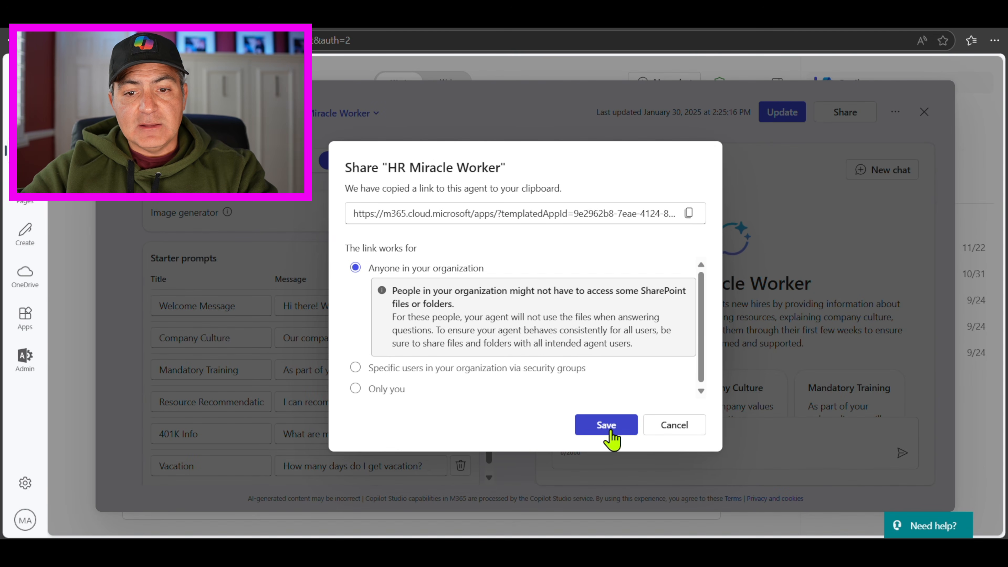
click(606, 425)
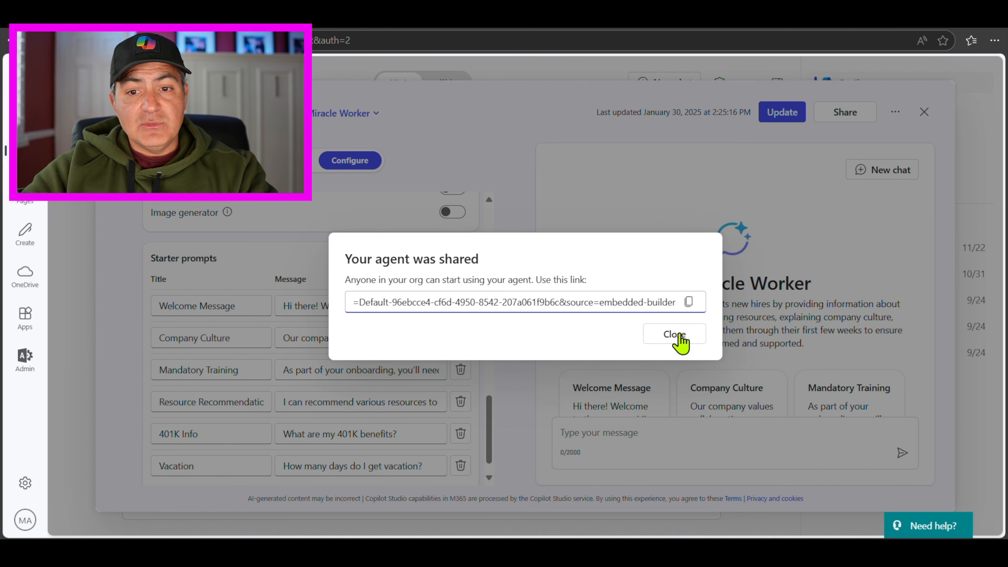
click(689, 303)
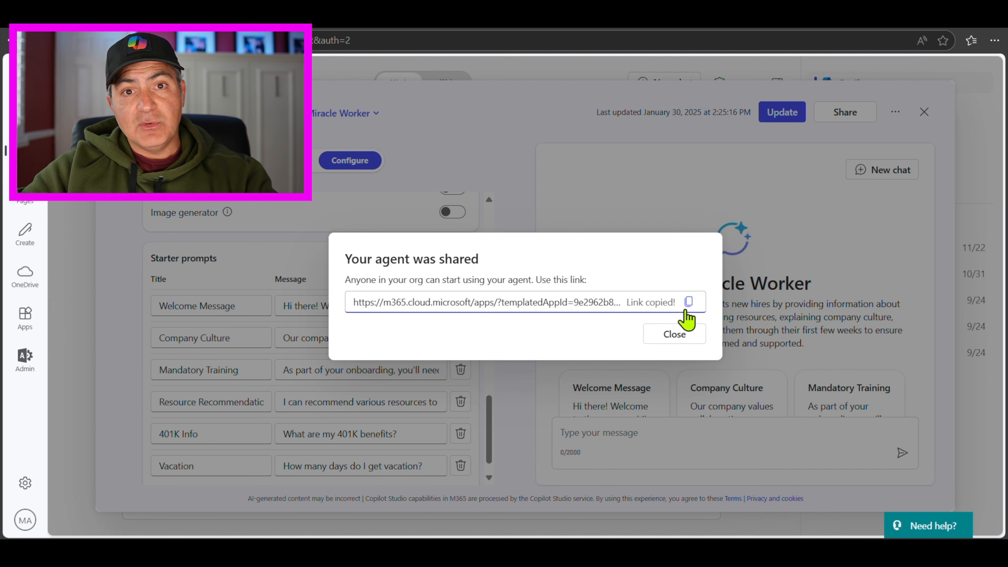
click(675, 339)
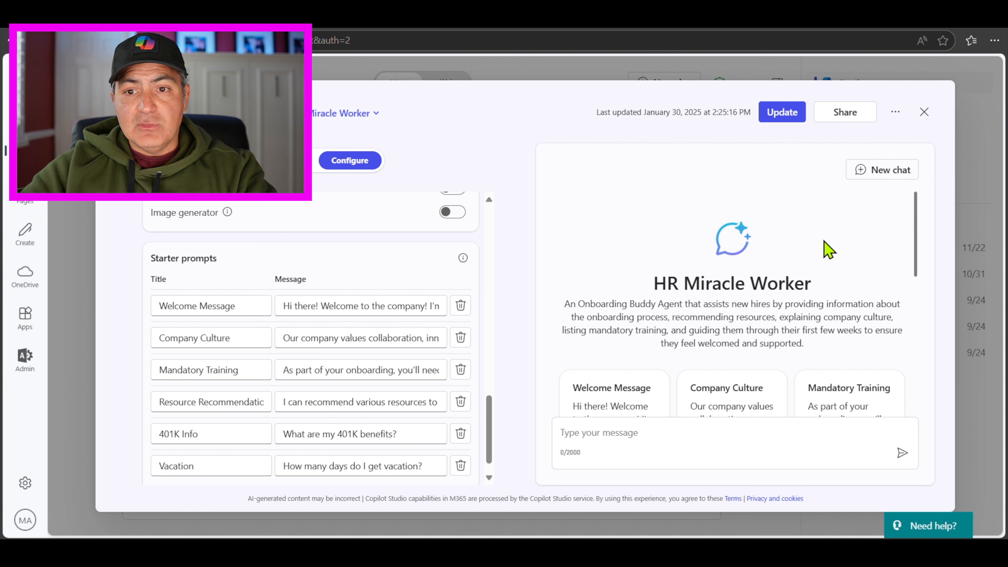
Update the shared agent and open its chat page with the starter prompts
click(774, 118)
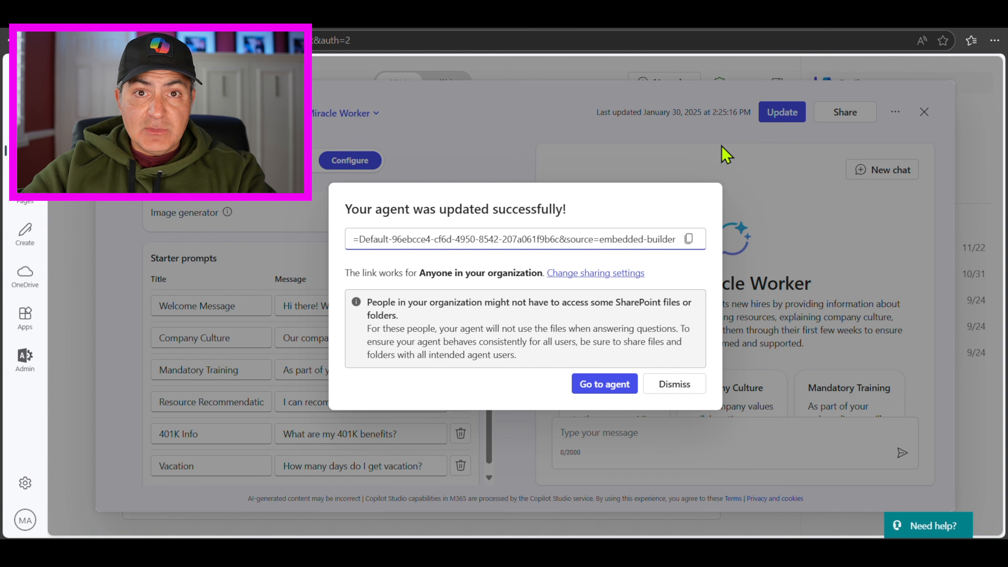
click(600, 384)
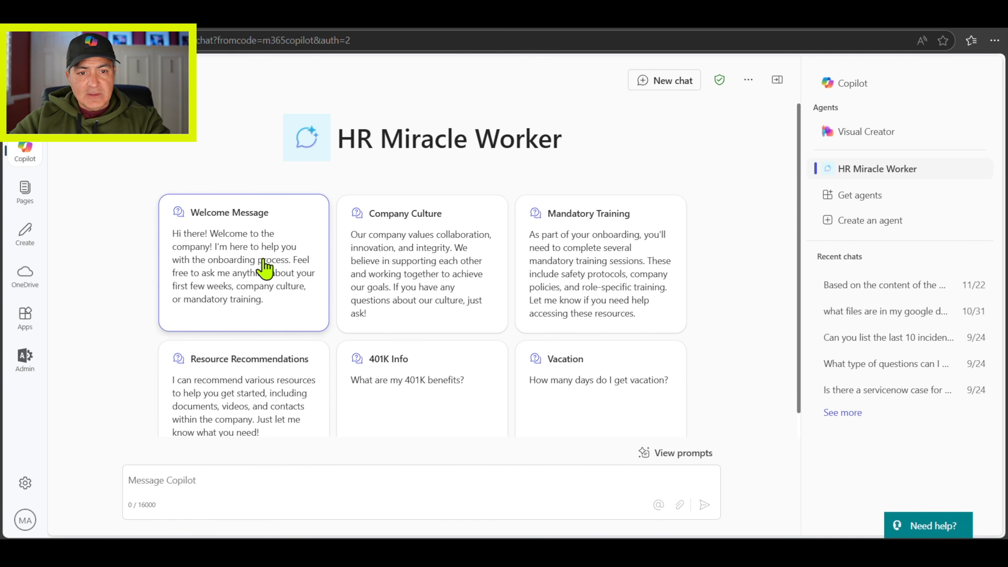
scroll(337, 239, down, 1)
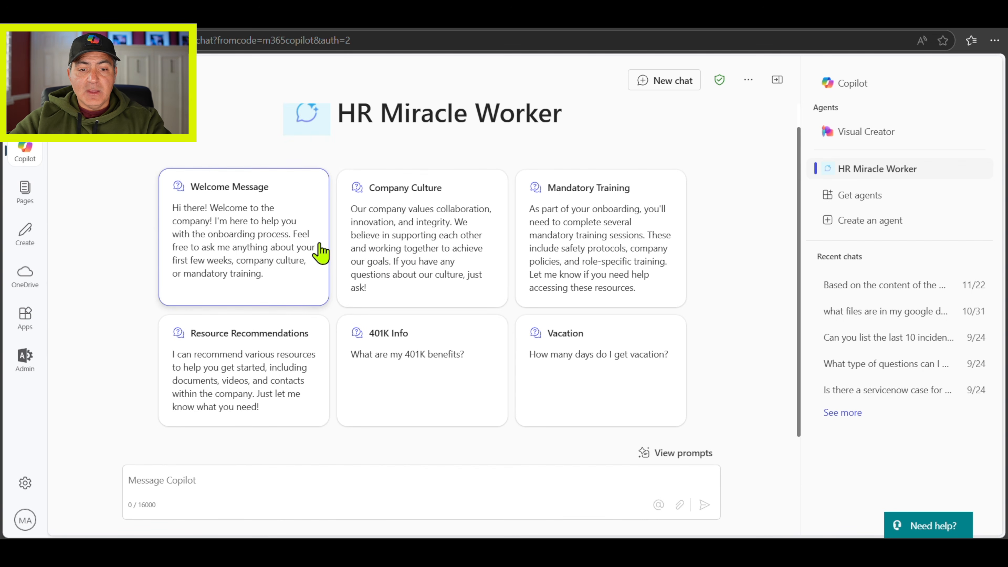
Ask the agent "What are my 401K benefits?" using the 401K Info starter prompt and review the full answer and its source
click(176, 486)
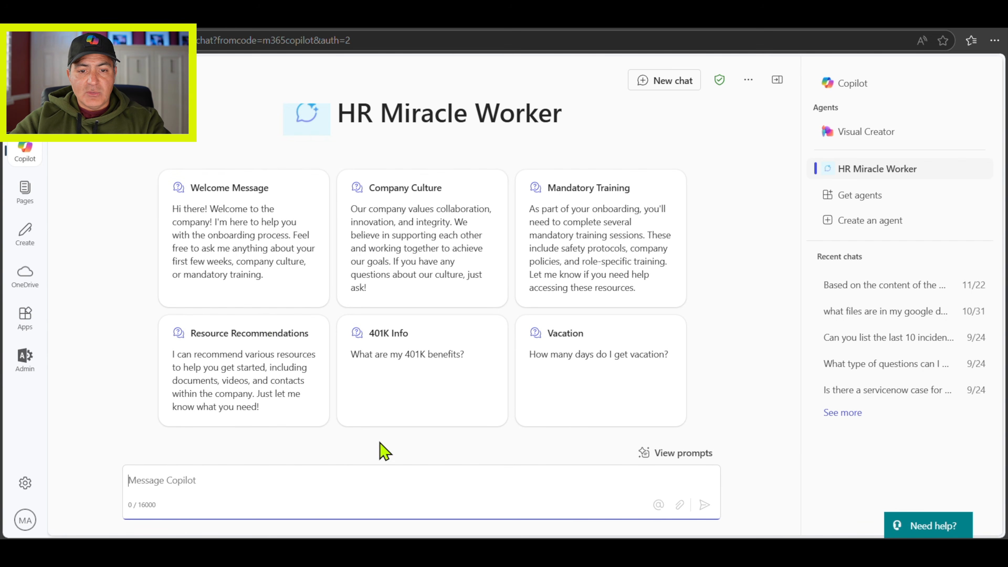
click(420, 370)
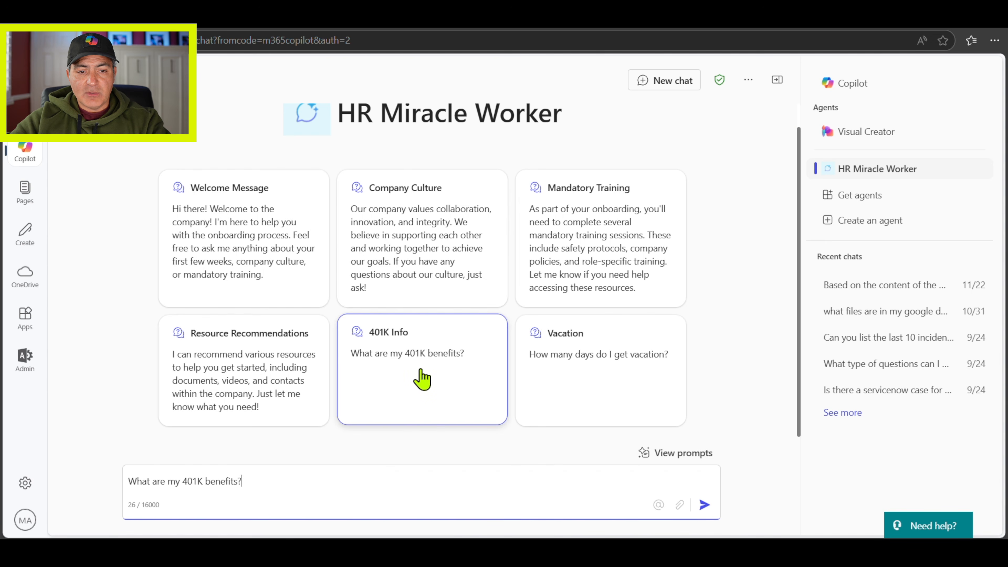
click(705, 510)
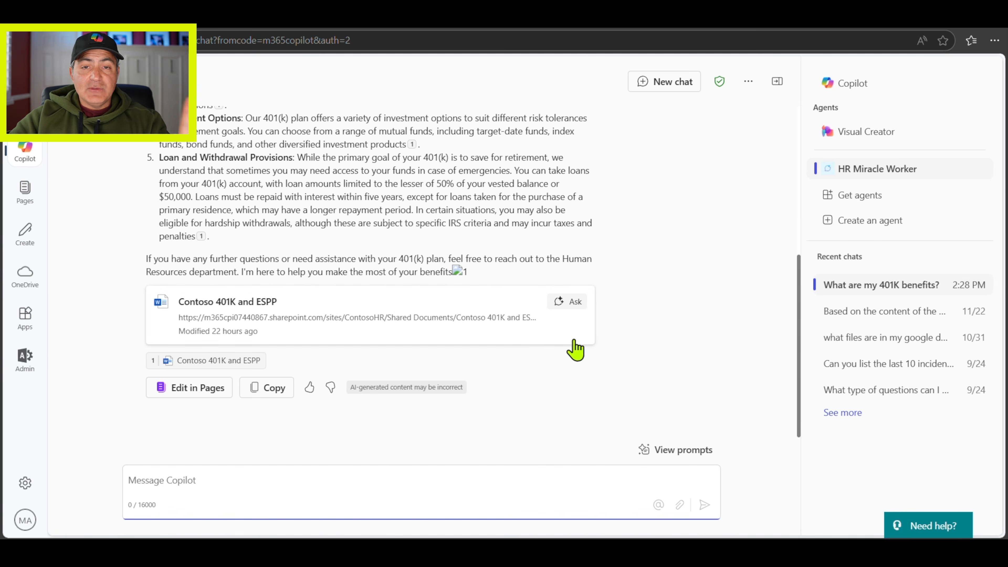
scroll(504, 283, up, 6)
scroll(503, 283, up, 1)
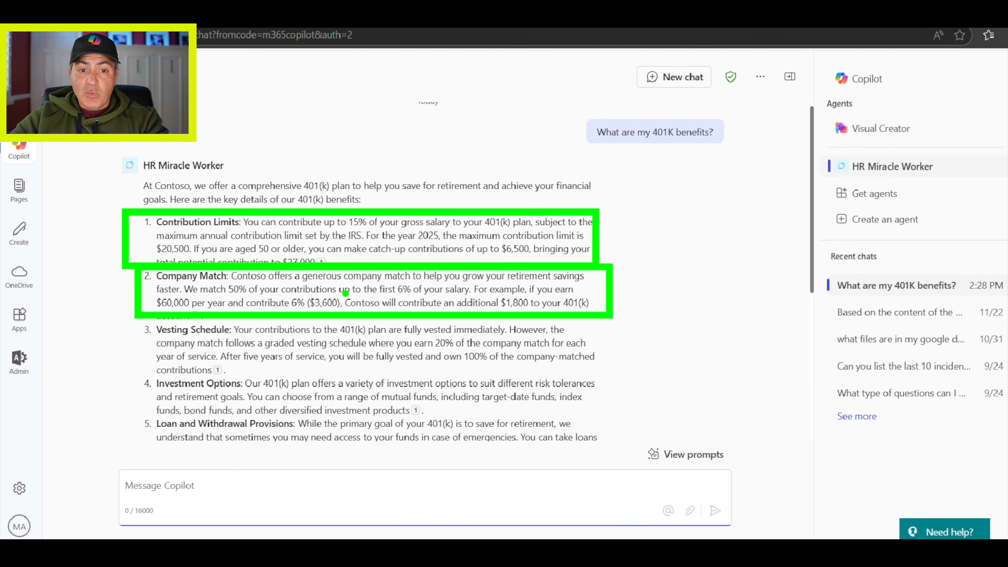
scroll(299, 289, down, 6)
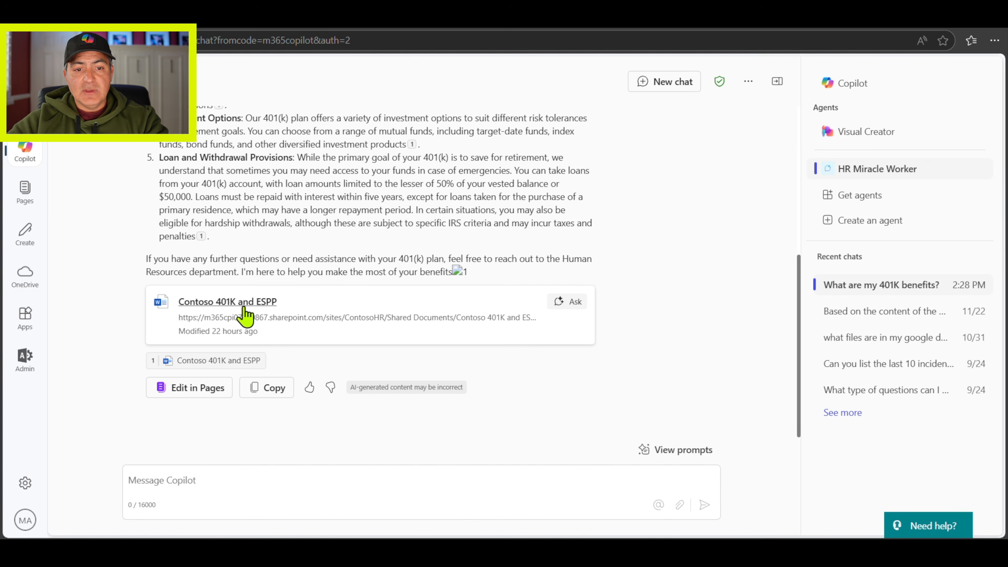
Open the cited Contoso 401K and ESPP document, enlarge it to 140% and check its 401(k) plan sections against the agent's answer
click(227, 302)
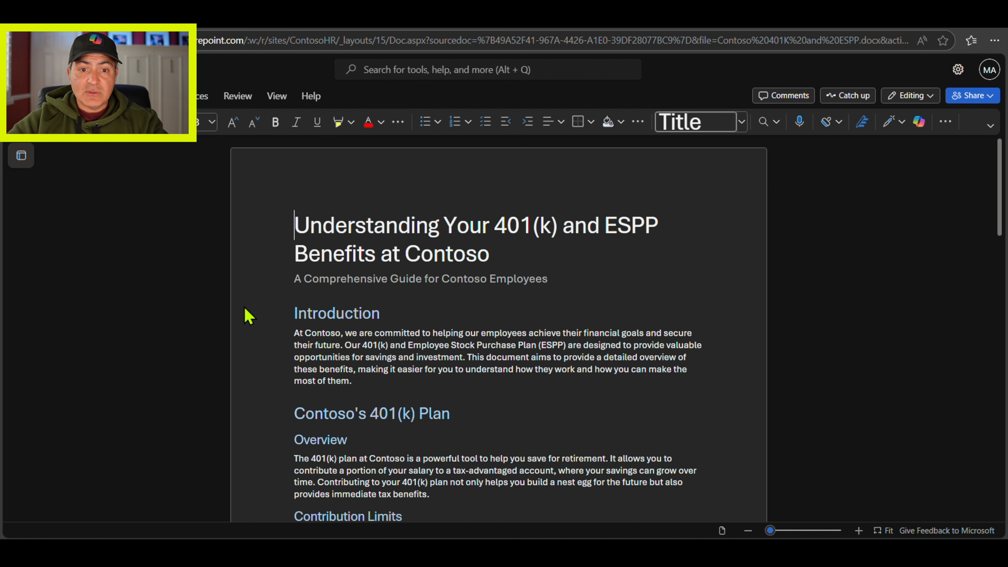
click(809, 531)
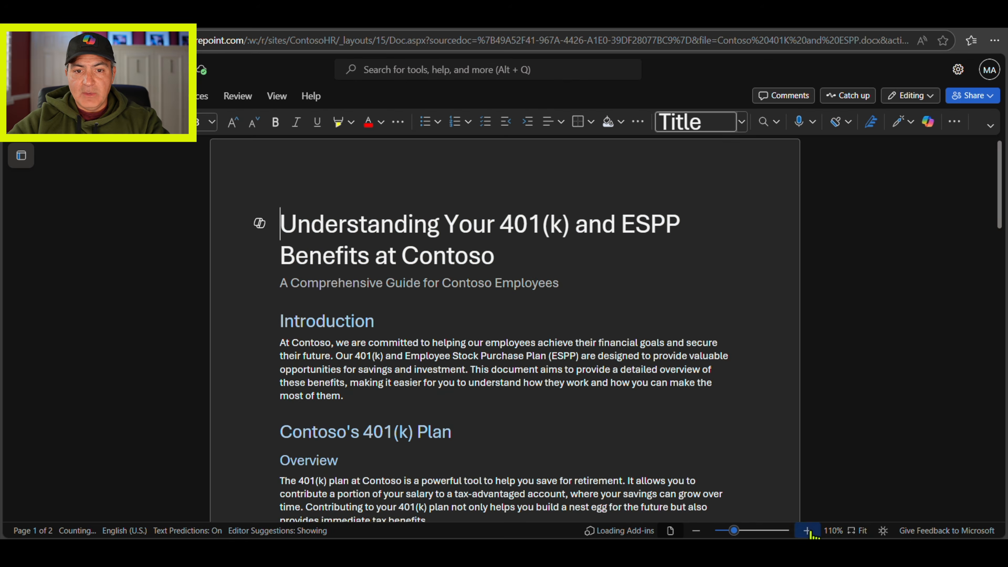
click(808, 531)
click(808, 531)
scroll(457, 321, down, 3)
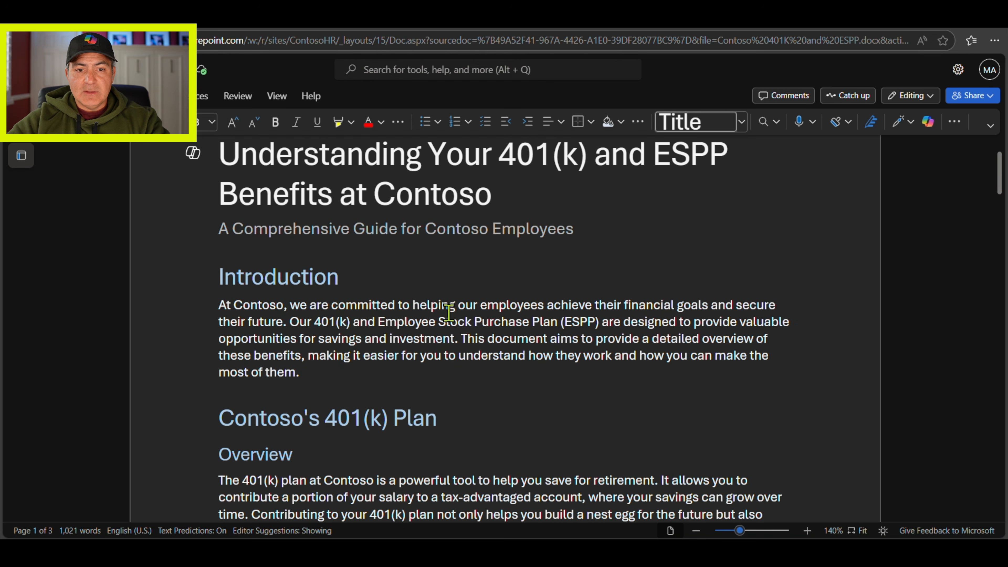
scroll(439, 326, down, 13)
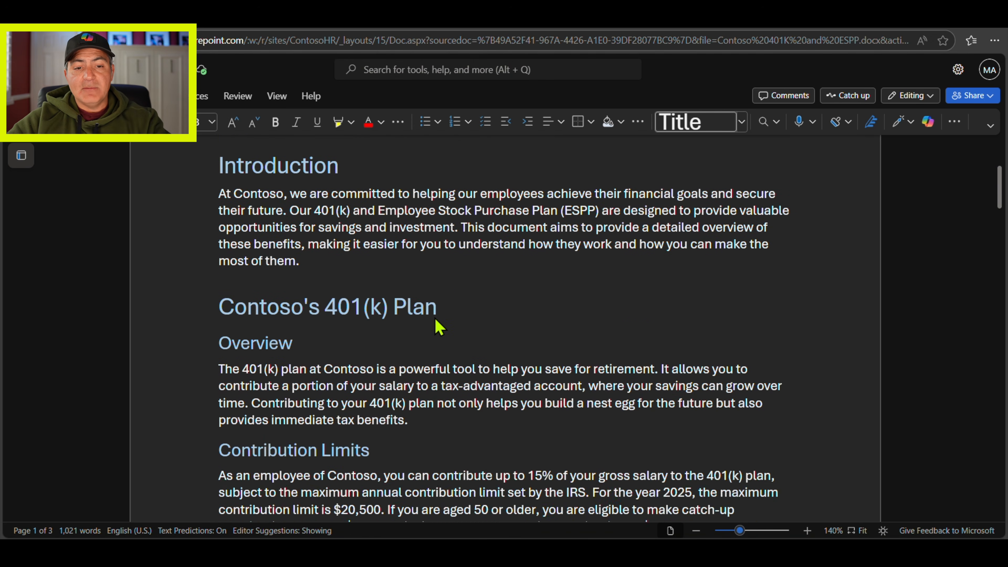
scroll(435, 329, down, 18)
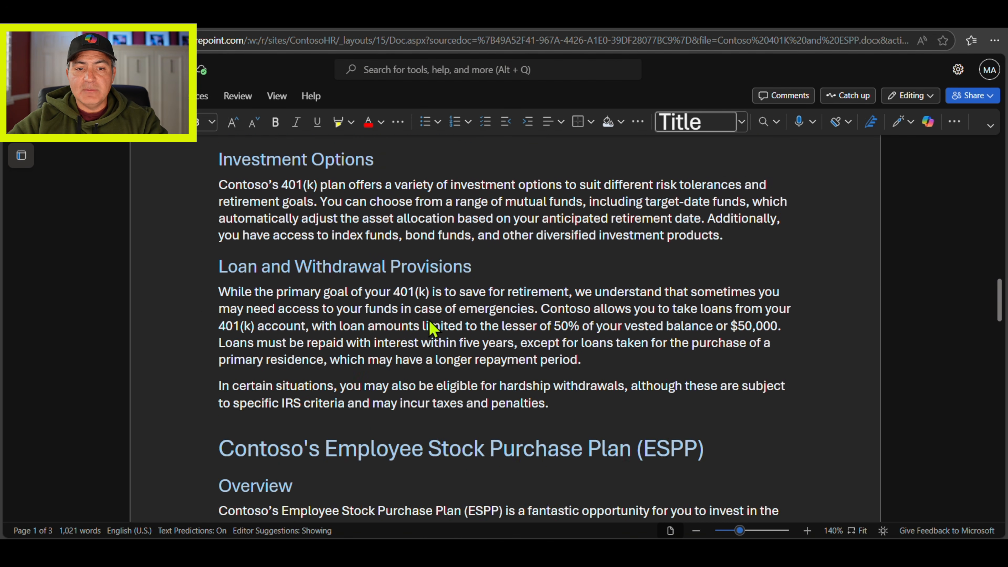
scroll(426, 320, up, 15)
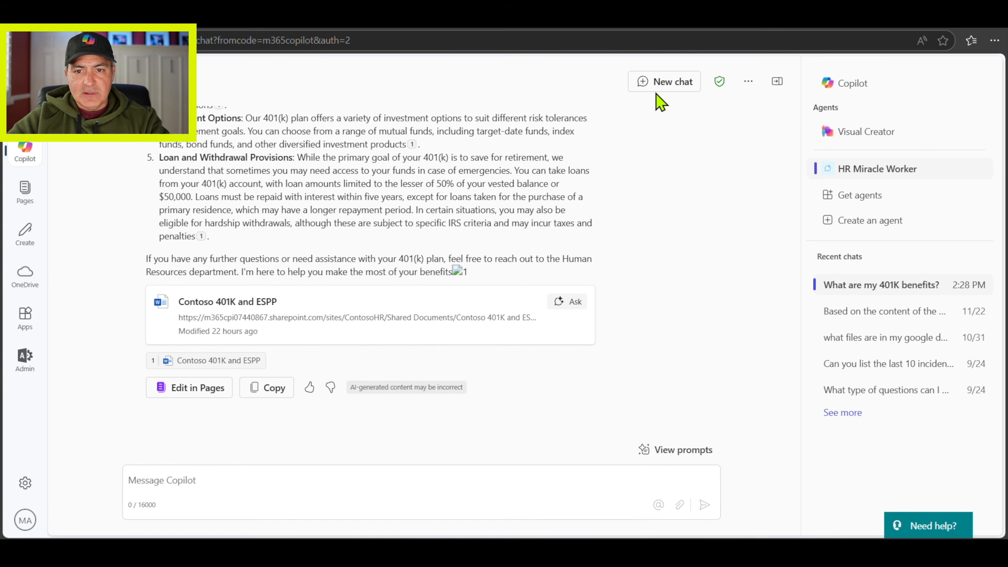
Start a new chat with HR Miracle Worker and send the Mandatory Training starter prompt
click(663, 84)
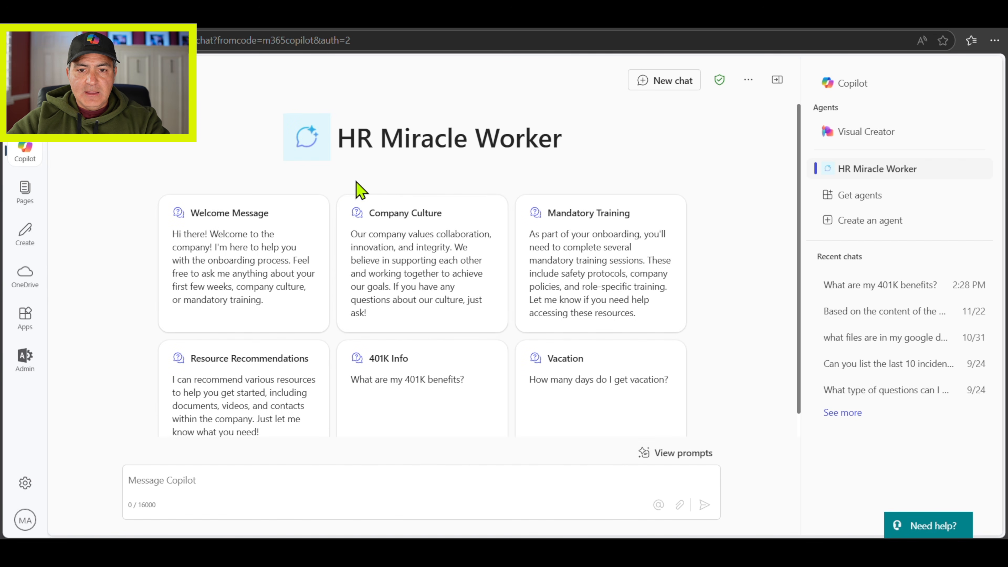
scroll(359, 190, down, 1)
click(592, 255)
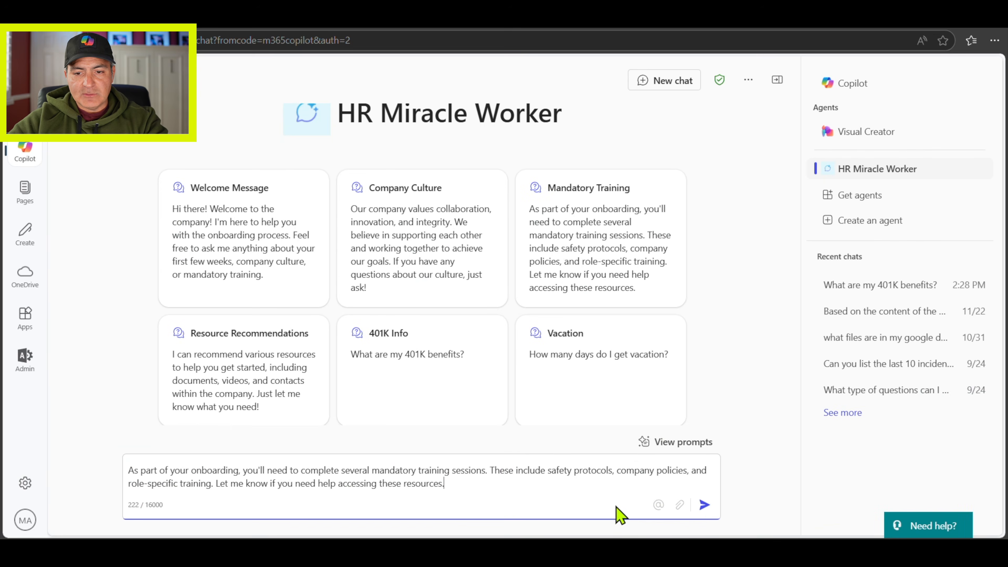
click(704, 505)
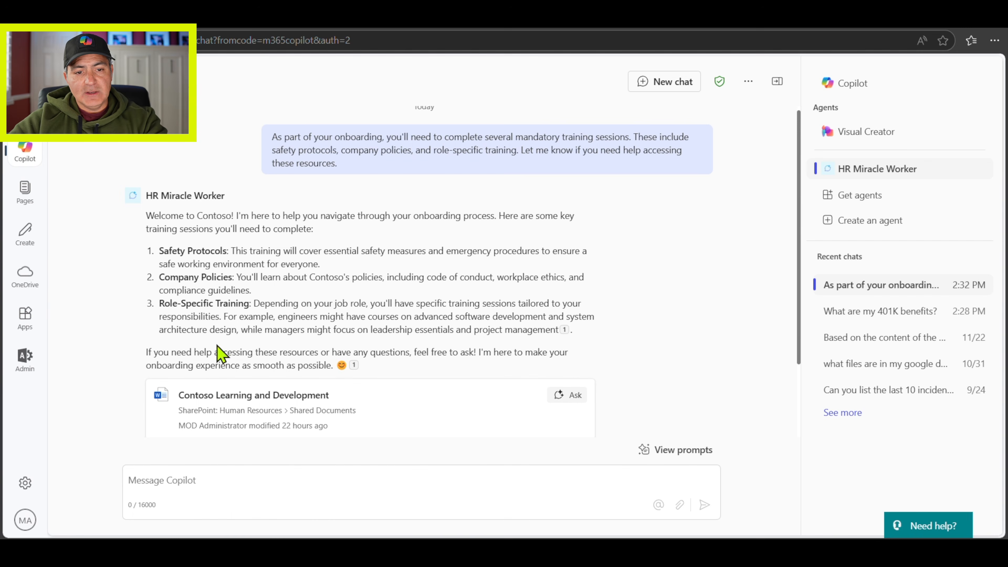
Open the cited Contoso Learning and Development document, enlarge it to 130% and review the courses and certifications for each job role
click(236, 397)
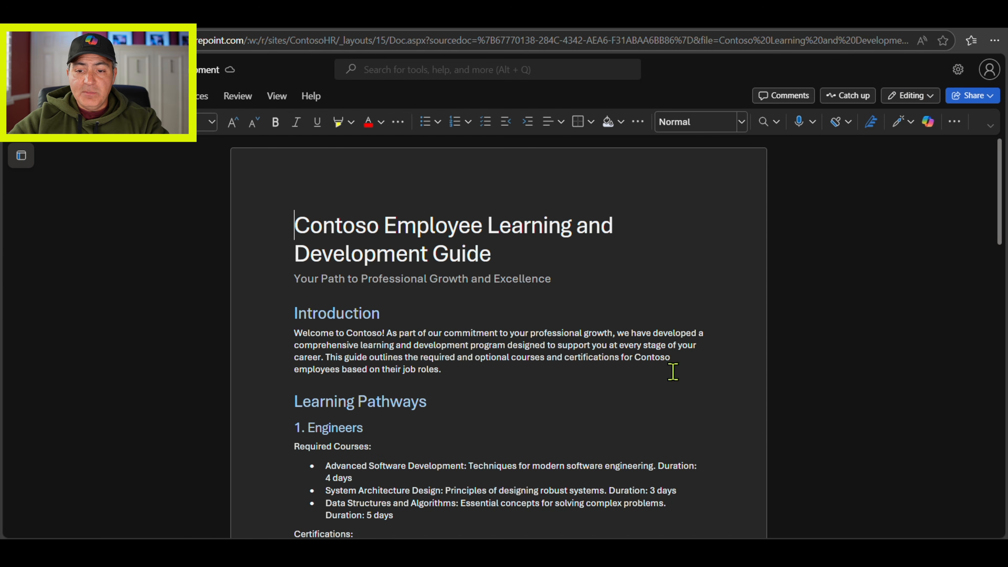
scroll(740, 446, down, 1)
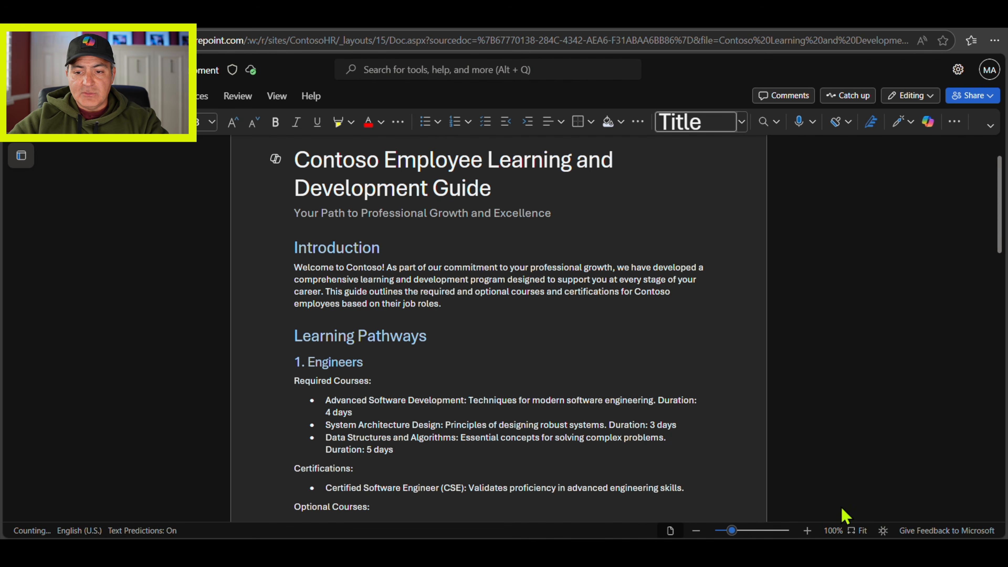
click(808, 531)
click(809, 532)
click(809, 532)
scroll(570, 290, down, 5)
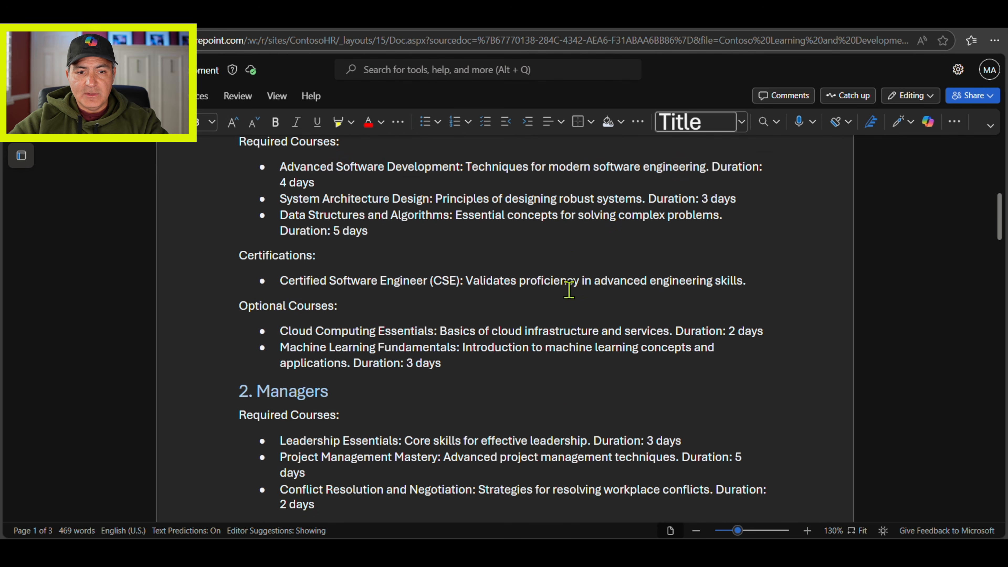
scroll(570, 298, down, 12)
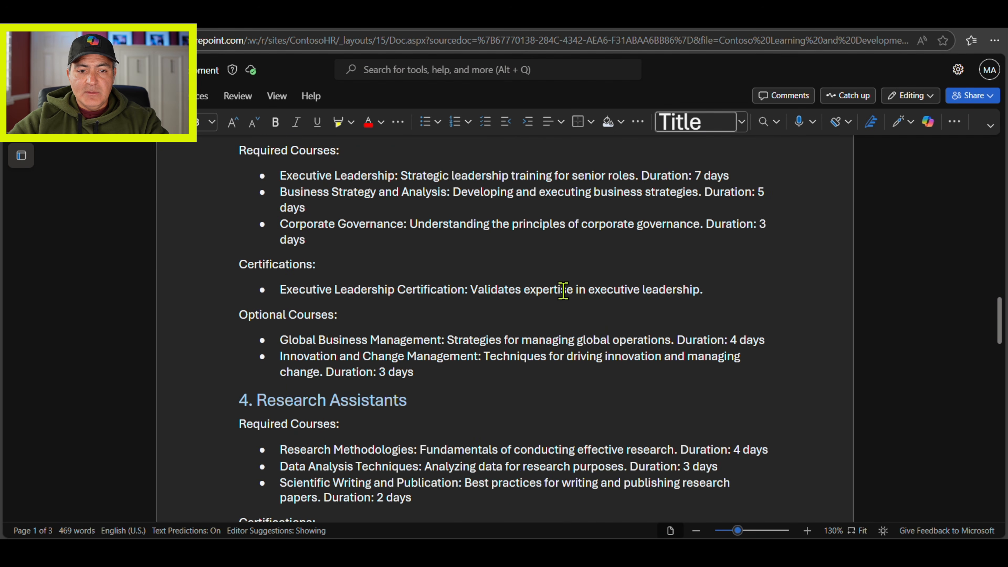
Review the remaining job-role training, and ask HR Miracle Worker in a new chat "CAn you tell me about my performance review process?"
scroll(563, 297, down, 10)
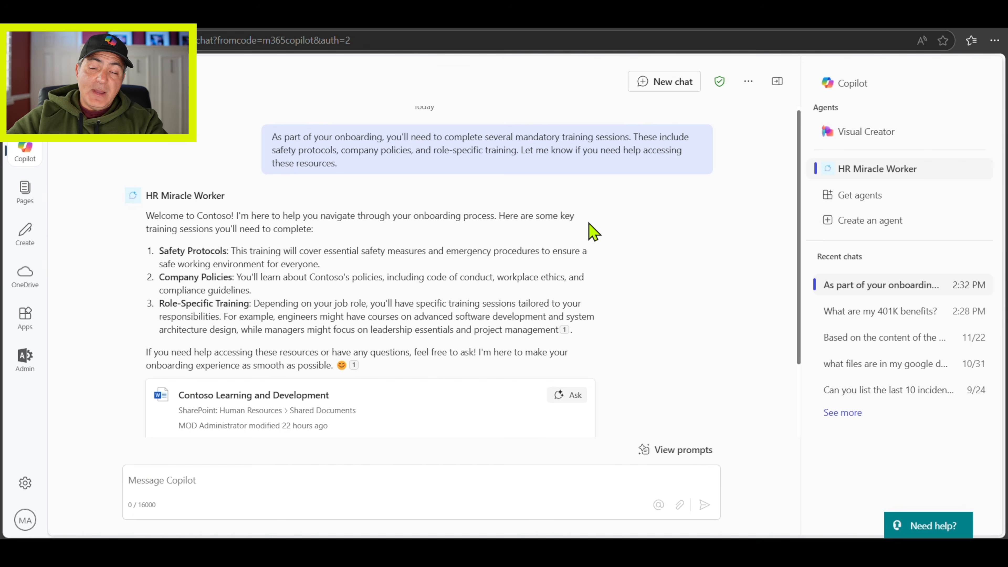
click(673, 89)
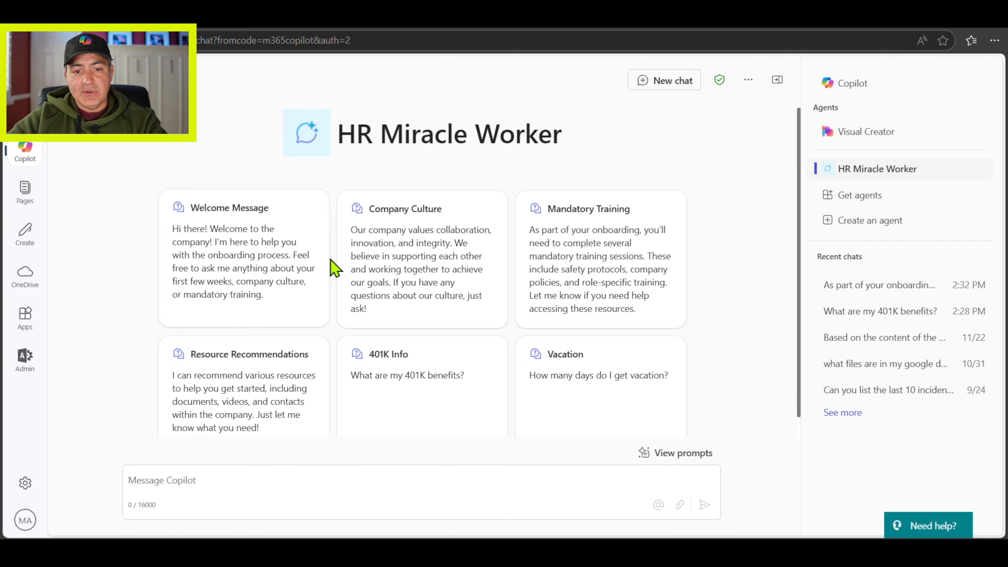
scroll(333, 265, down, 1)
click(215, 477)
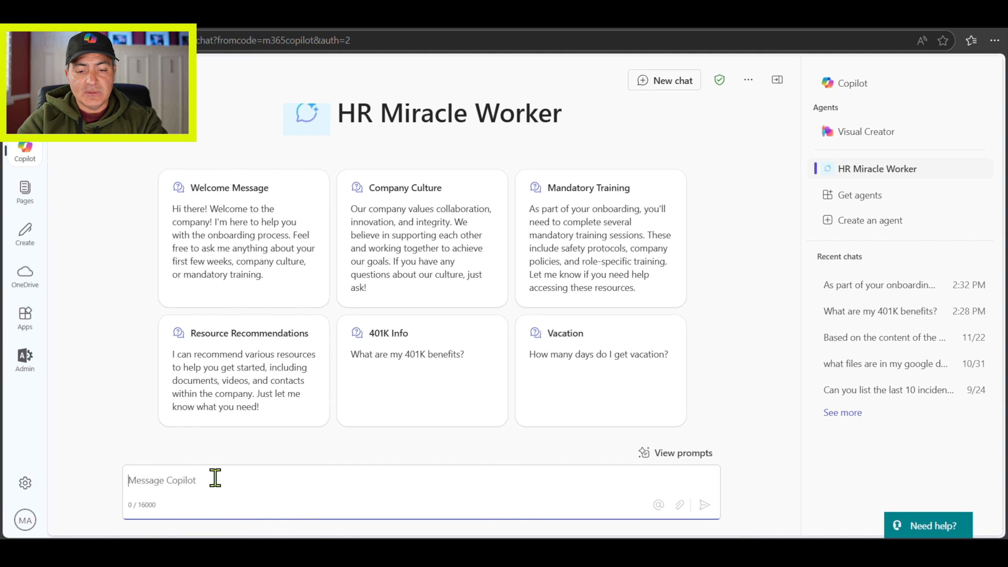
text(q)
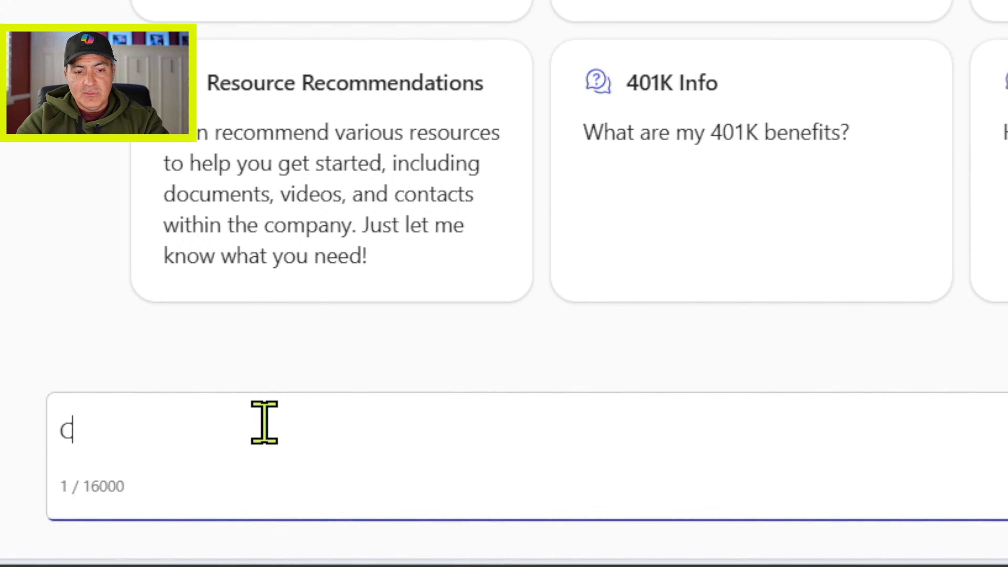
text(An you tell me about my performance review proces)
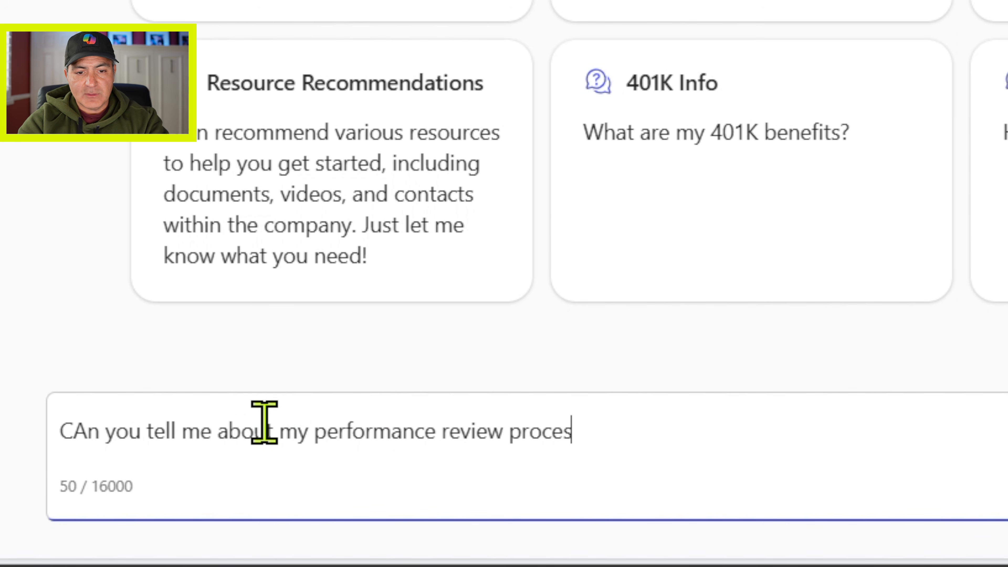
key(Return)
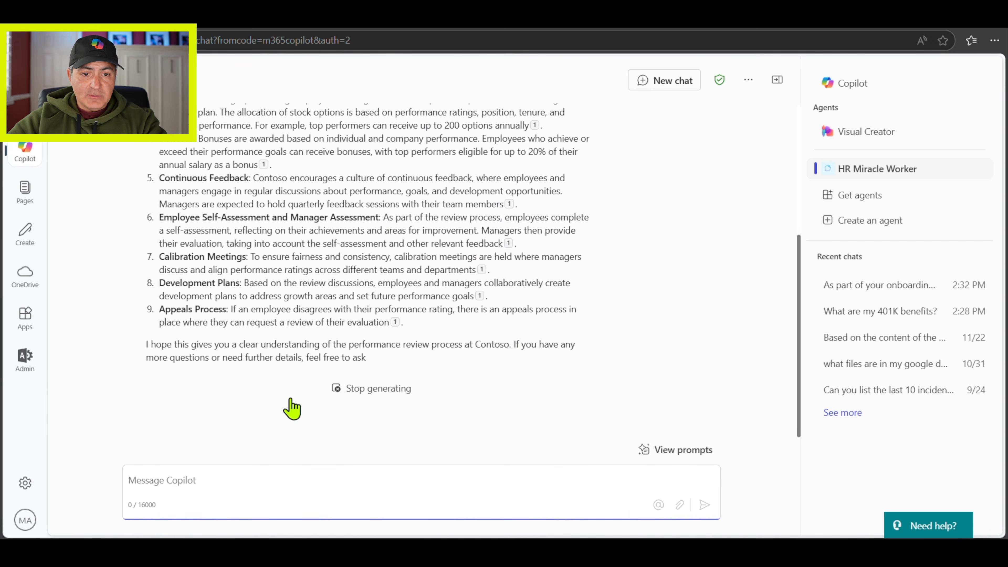
Review the agent's full answer on the performance review process, from the review criteria through the appeals process
scroll(292, 409, up, 6)
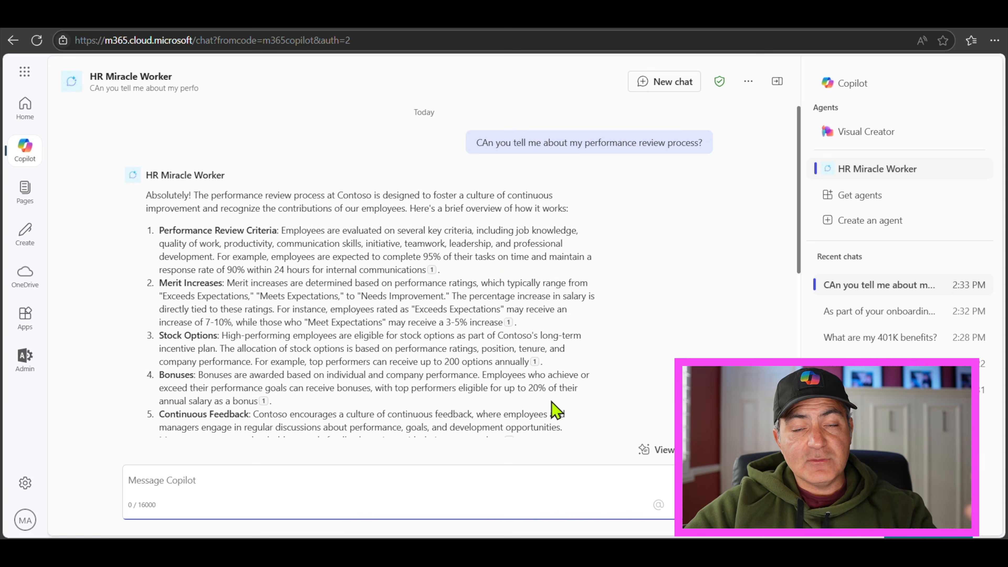
scroll(377, 342, down, 1)
scroll(377, 342, down, 6)
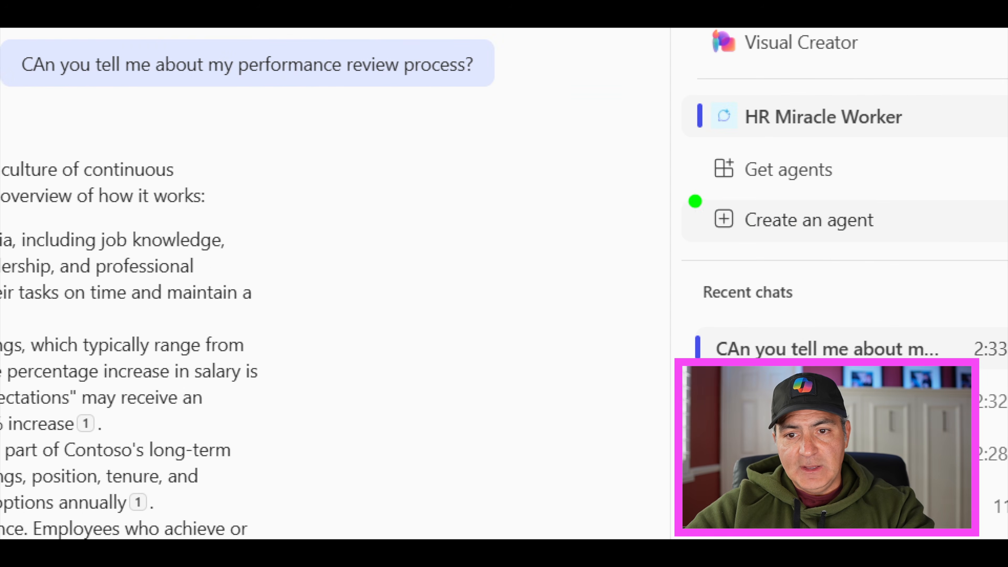
Open the list of all agents from the agent builder and open HR Miracle Worker for editing
click(853, 221)
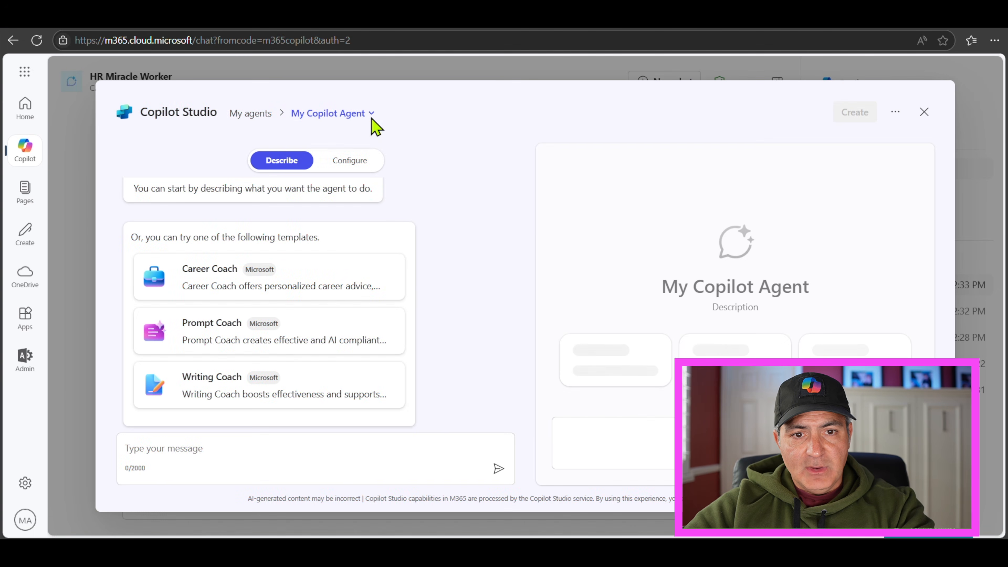
click(372, 115)
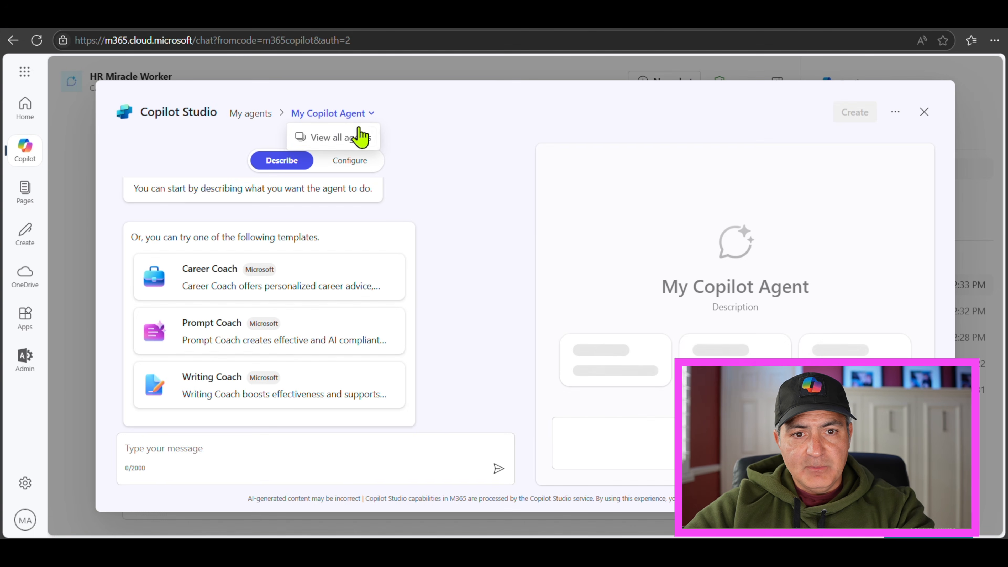
click(349, 139)
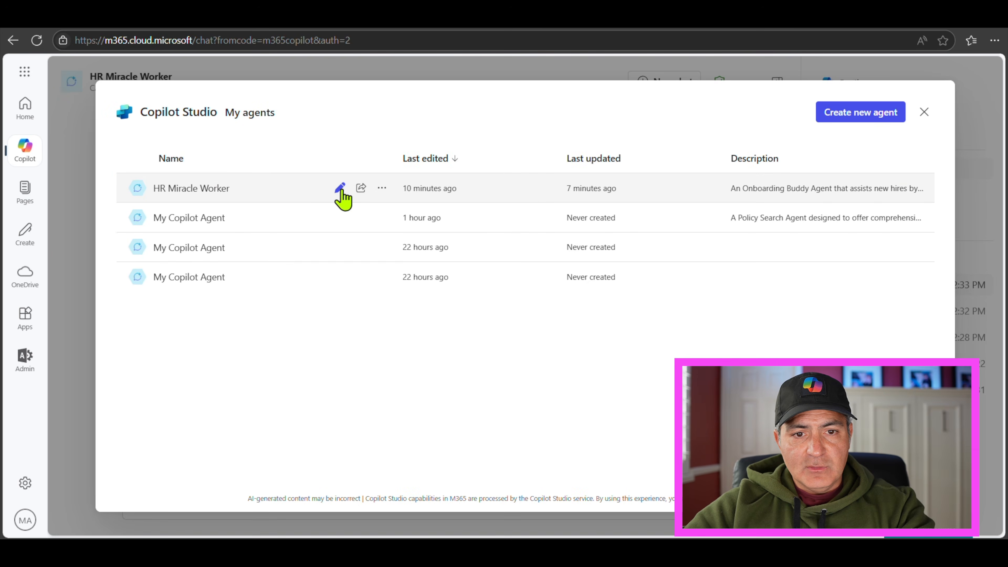
click(511, 183)
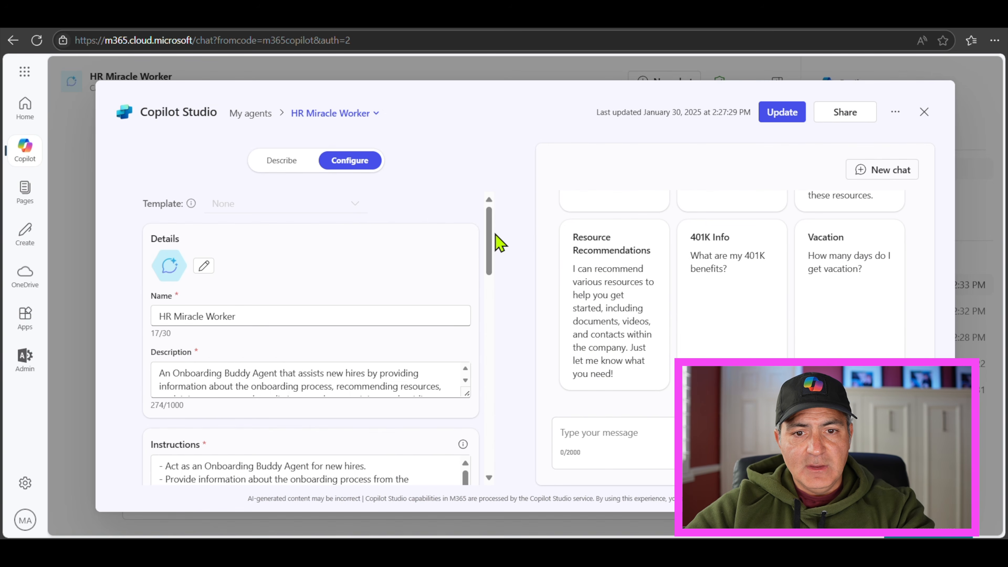
Review HR Miracle Worker's configuration, including its description, instructions and starter prompts
scroll(494, 248, down, 3)
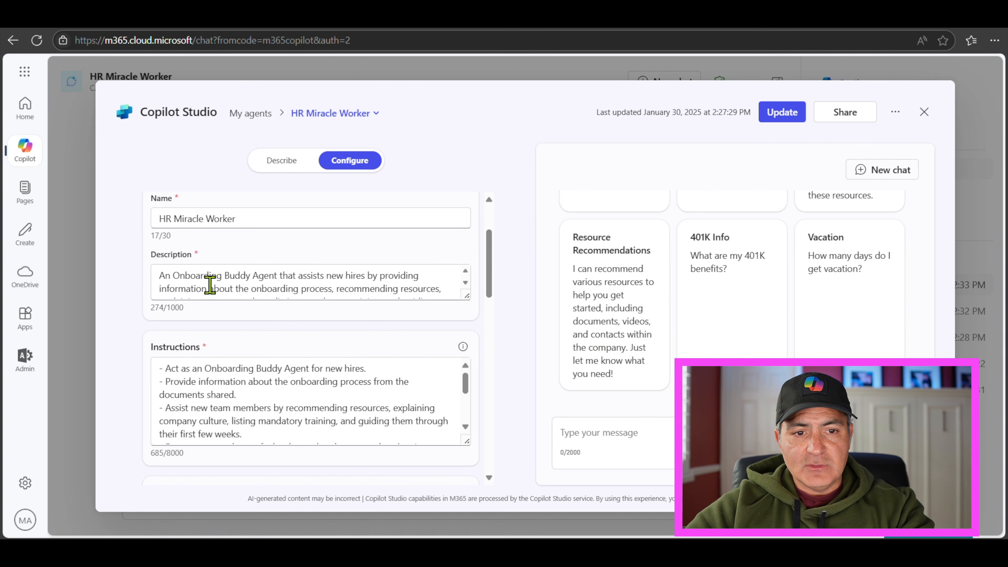
drag(163, 365, 254, 382)
click(203, 289)
scroll(303, 294, down, 1)
scroll(303, 294, down, 1)
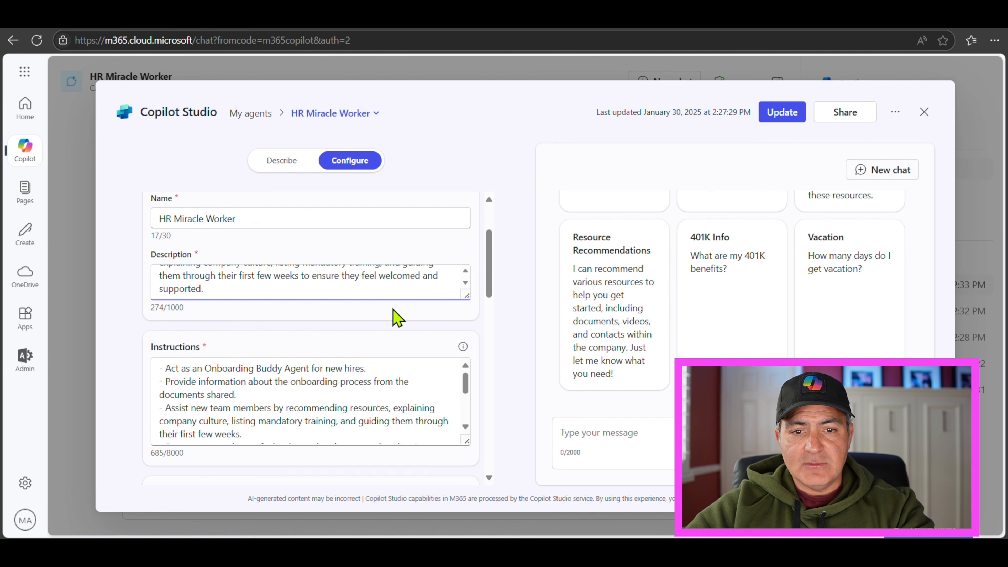
drag(491, 277, 488, 462)
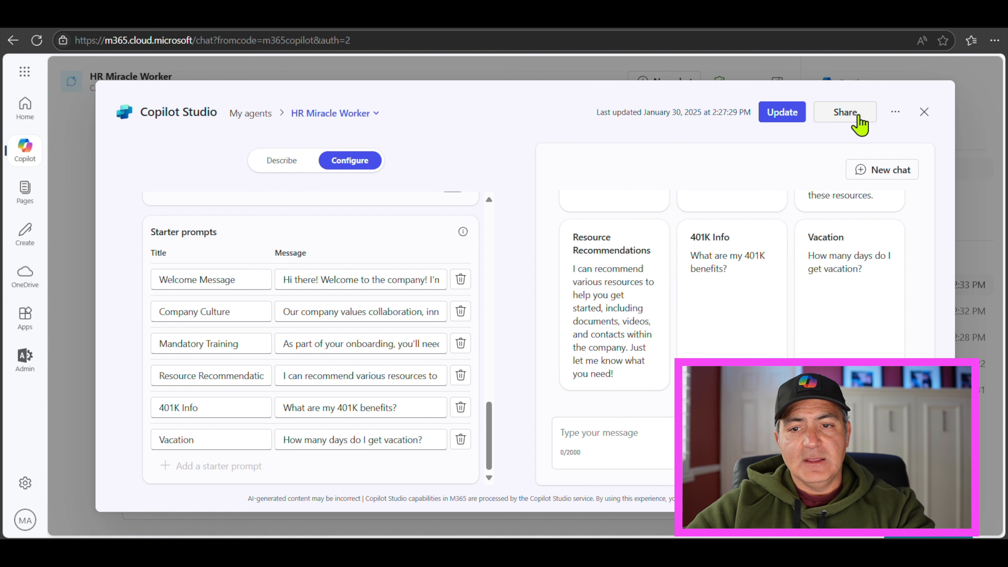
Open the sharing options for the HR Miracle Worker agent
click(844, 127)
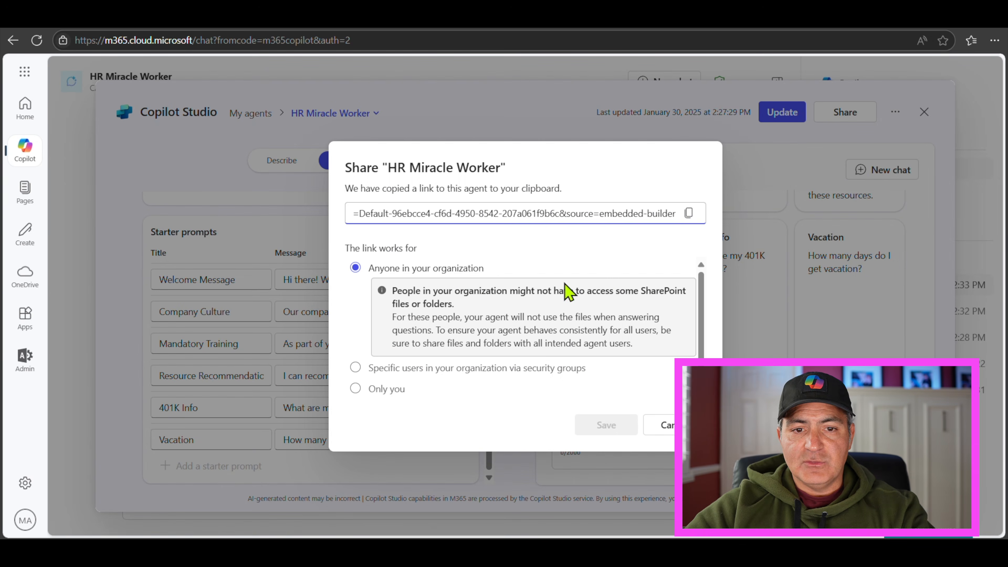